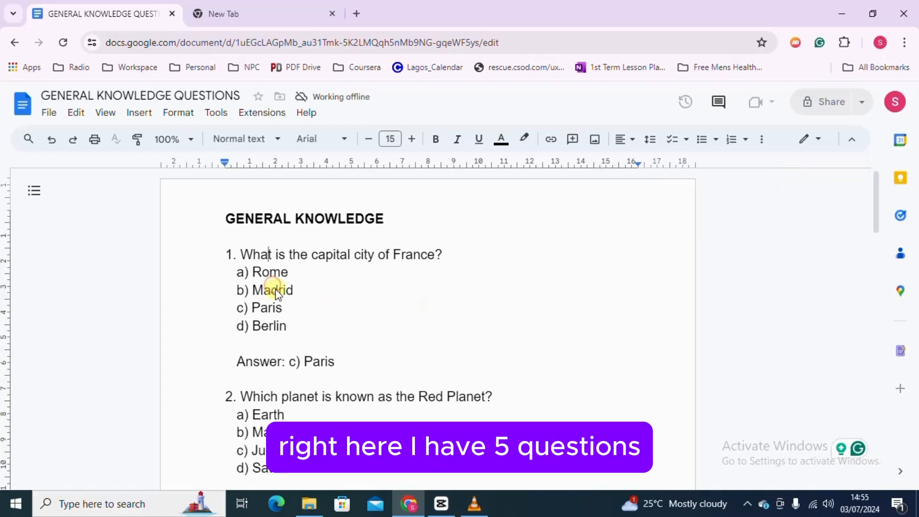
Open Google Drive in the empty second tab through the Google apps grid, and show its New menu.
scroll(287, 293, "down", 10)
scroll(287, 293, "up", 10)
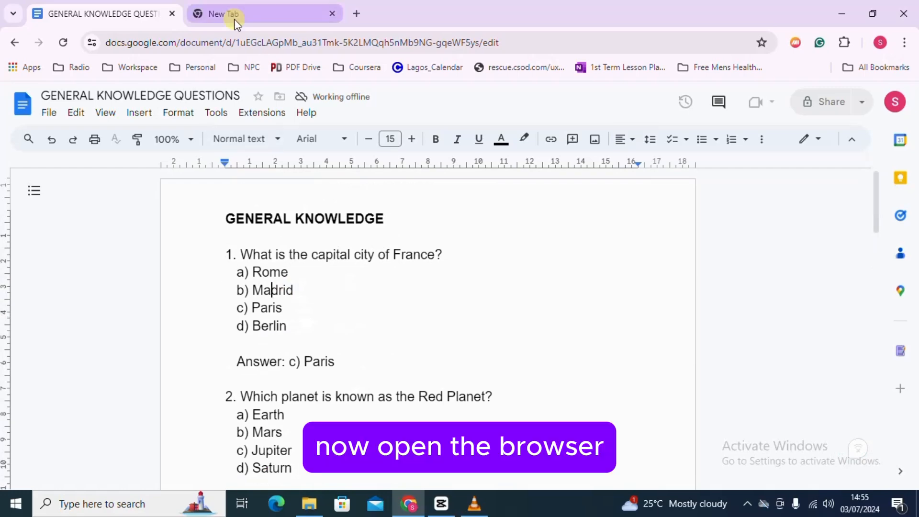
left_click(252, 12)
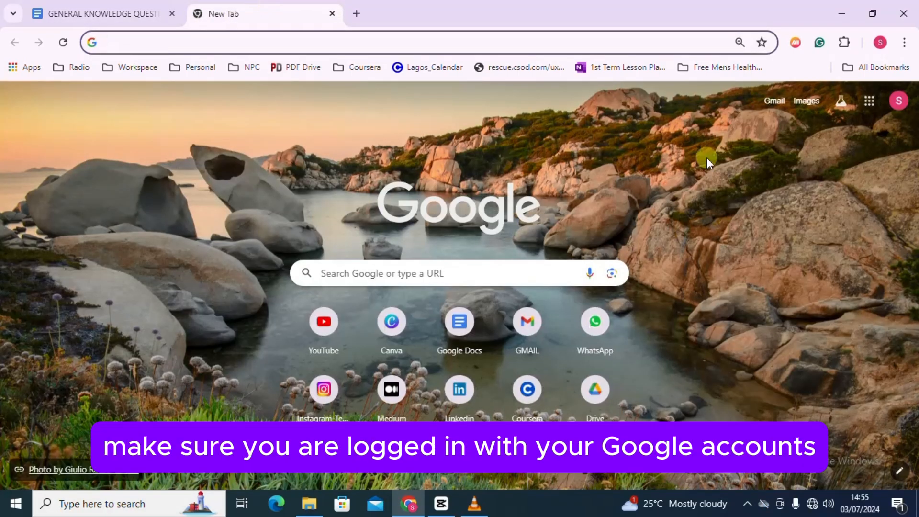
left_click(869, 102)
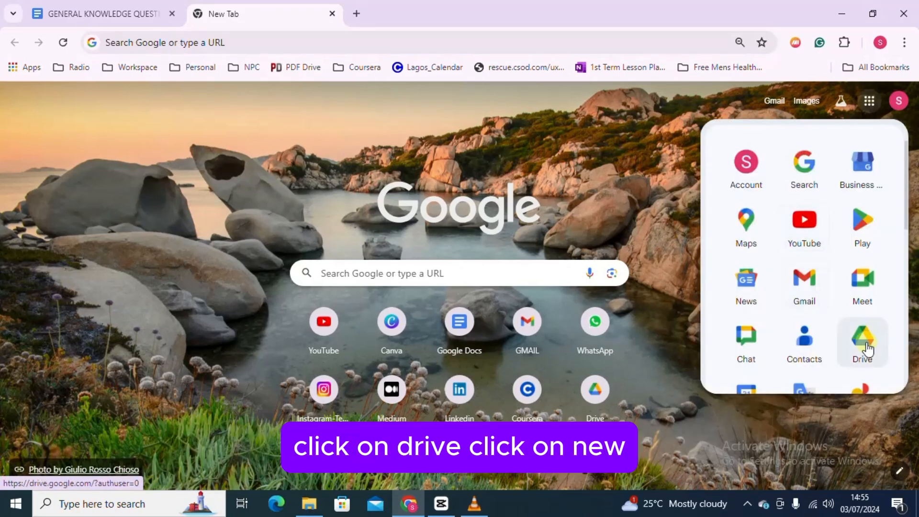
left_click(866, 345)
left_click(55, 152)
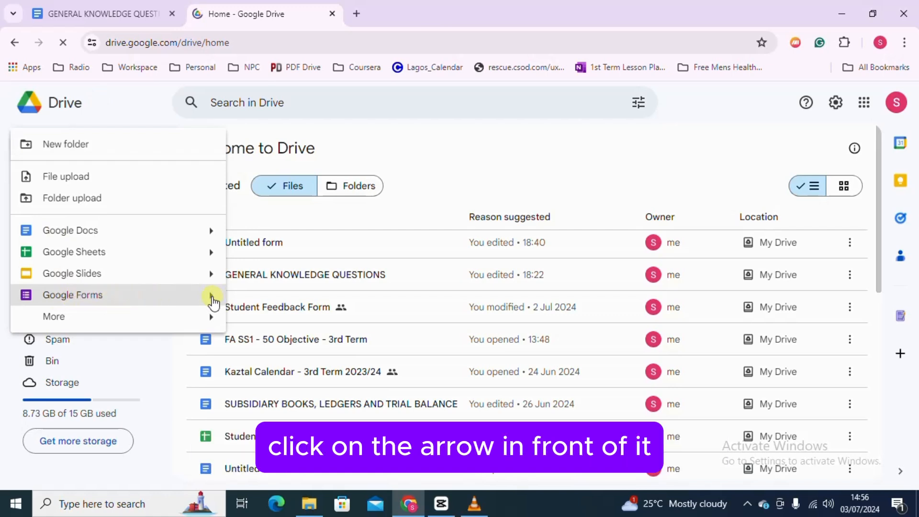
Create a new blank quiz from the New menu's Google Forms options.
left_click(211, 296)
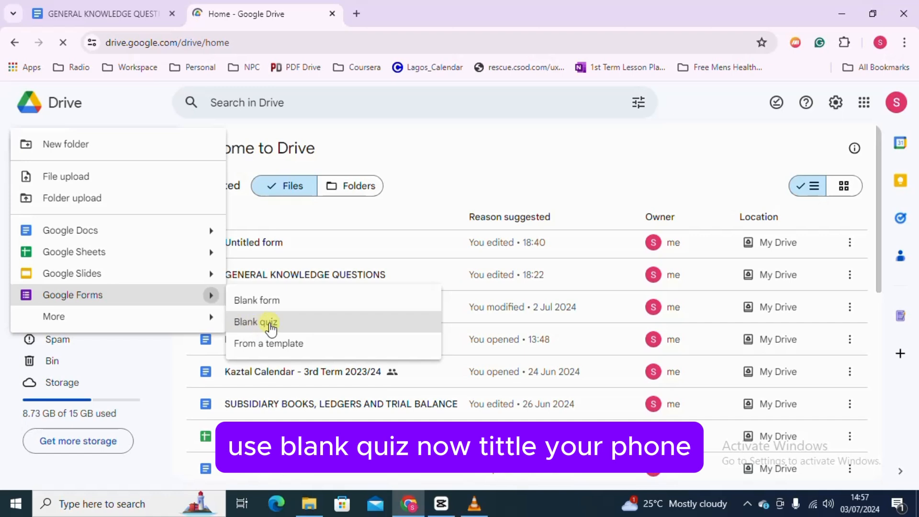
left_click(266, 324)
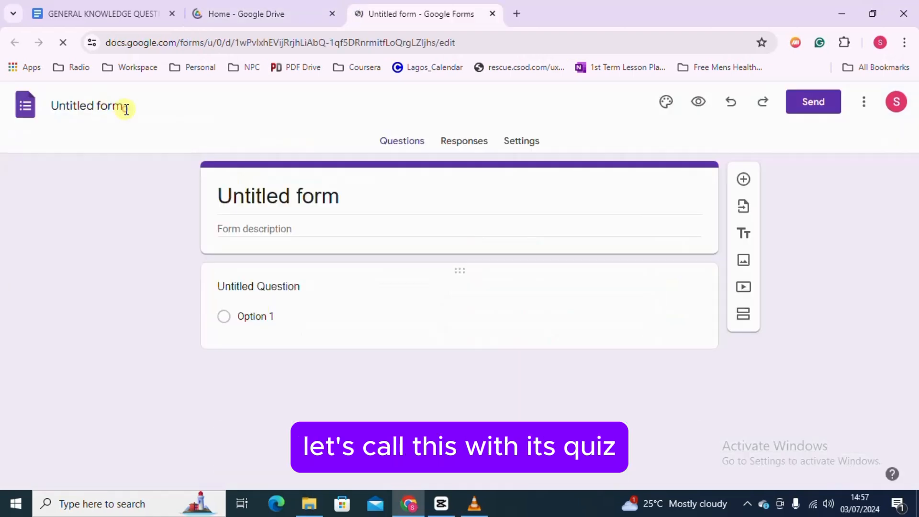
Title the form 'Grade 8 Quiz' and paste 'What is the capital city of France?' as question 1.
left_click(126, 108)
type("Grade 8 Quiz")
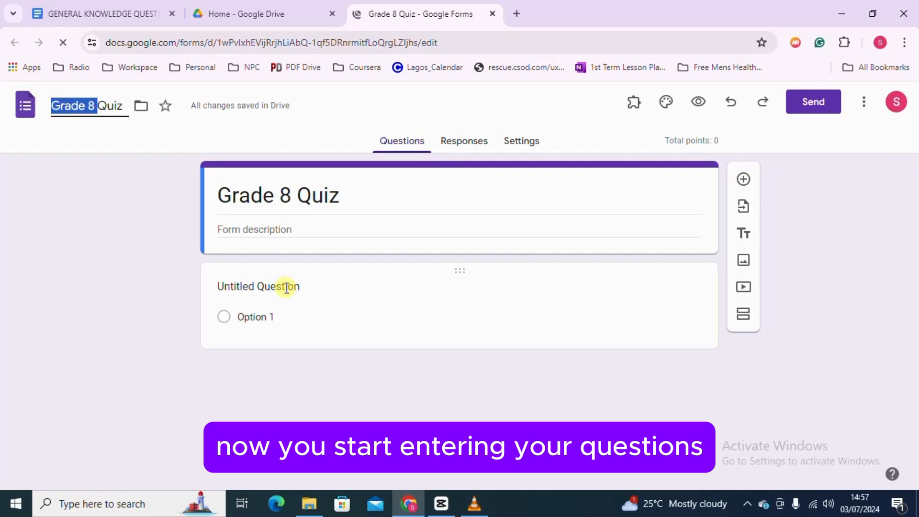
left_click(89, 14)
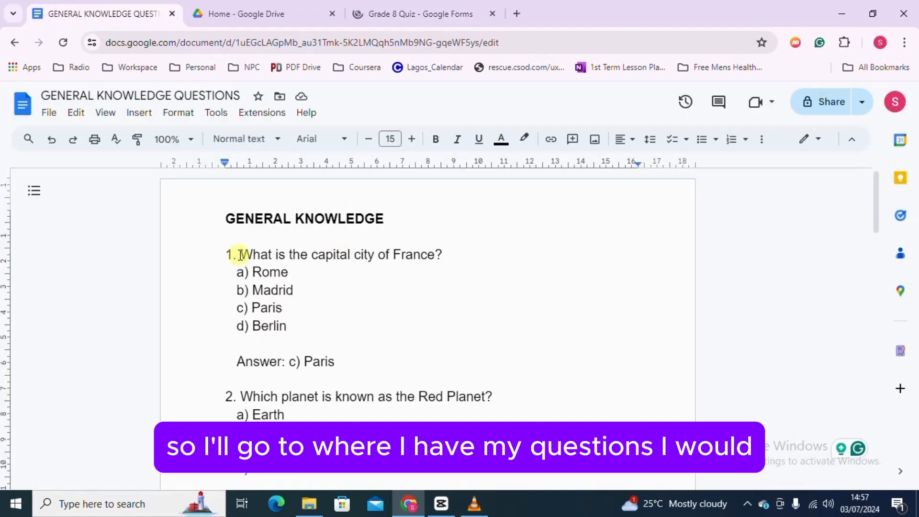
left_click_drag(240, 255, 441, 257)
key("ctrl+c")
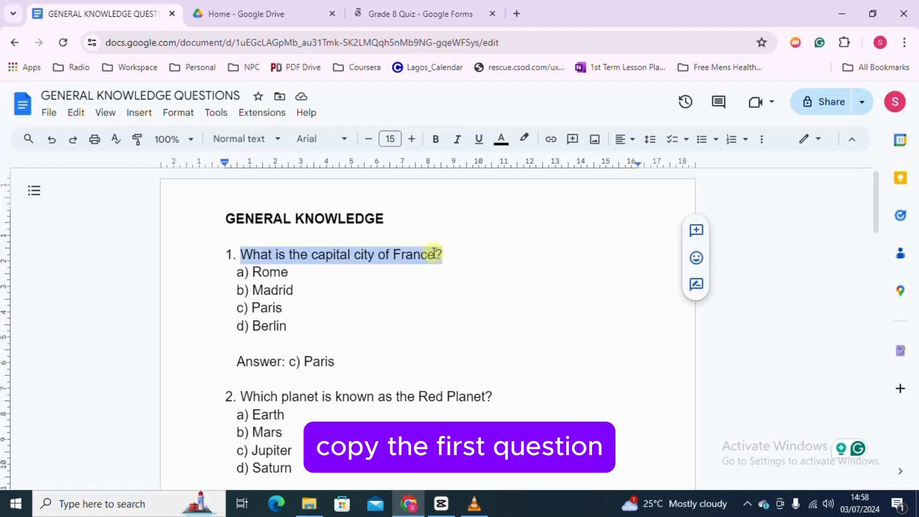
left_click(413, 12)
left_click(303, 281)
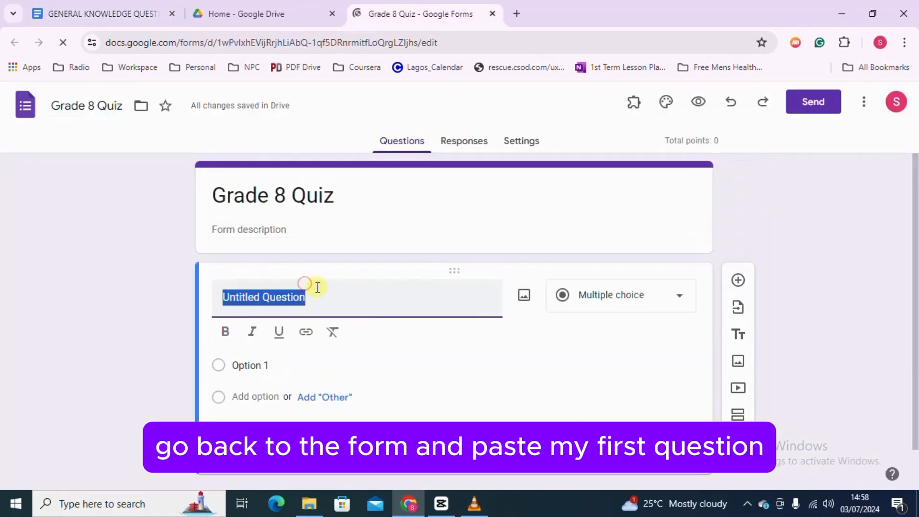
key("ctrl+v")
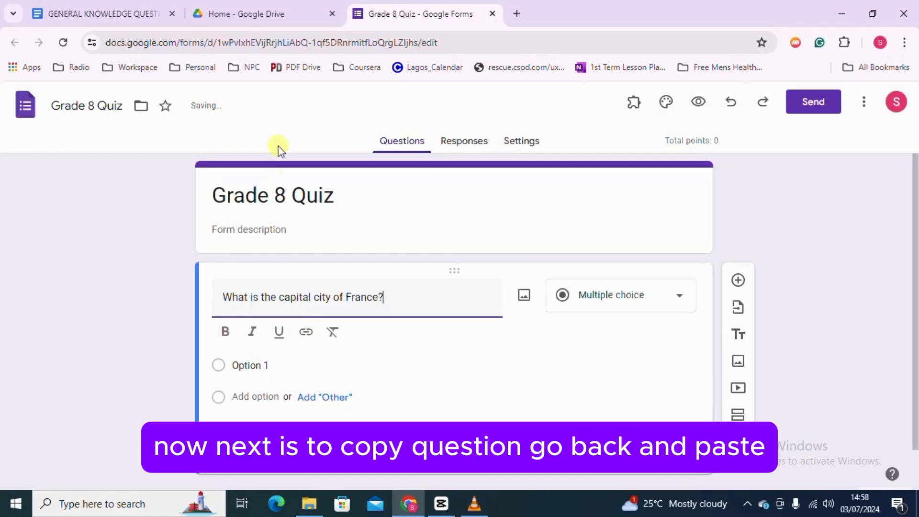
Paste the answers Rome, Madrid, Paris and Berlin from the Doc as the question's options.
key("ctrl+1")
left_click_drag(253, 272, 286, 325)
left_click(404, 14)
left_click(277, 366)
key("ctrl+v")
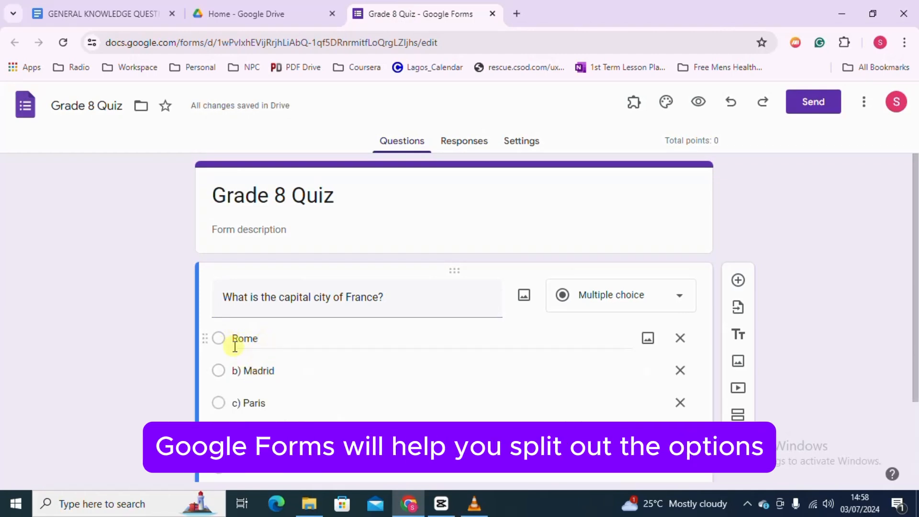
Remove the b), c) and d) prefixes from the Madrid, Paris and Berlin options.
left_click(244, 371)
left_click(244, 371)
key("BackSpace")
key("BackSpace")
key("BackSpace")
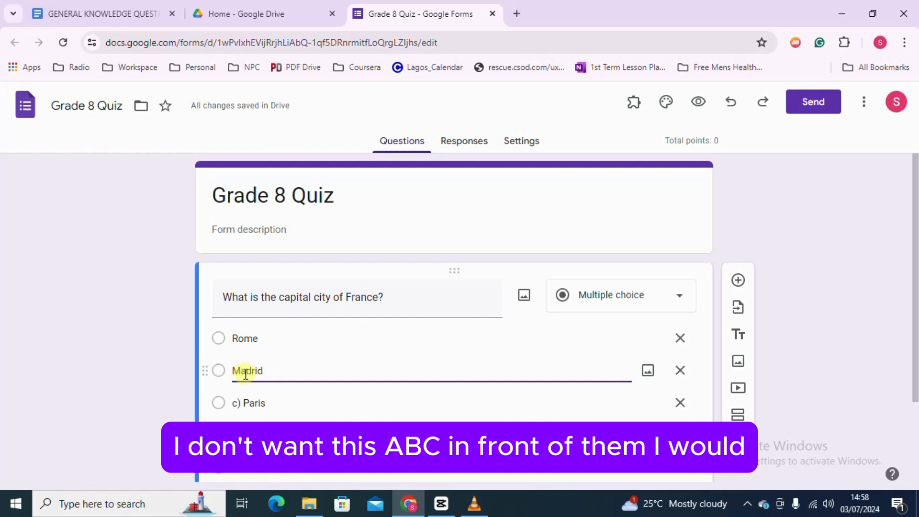
left_click(244, 403)
left_click(245, 403)
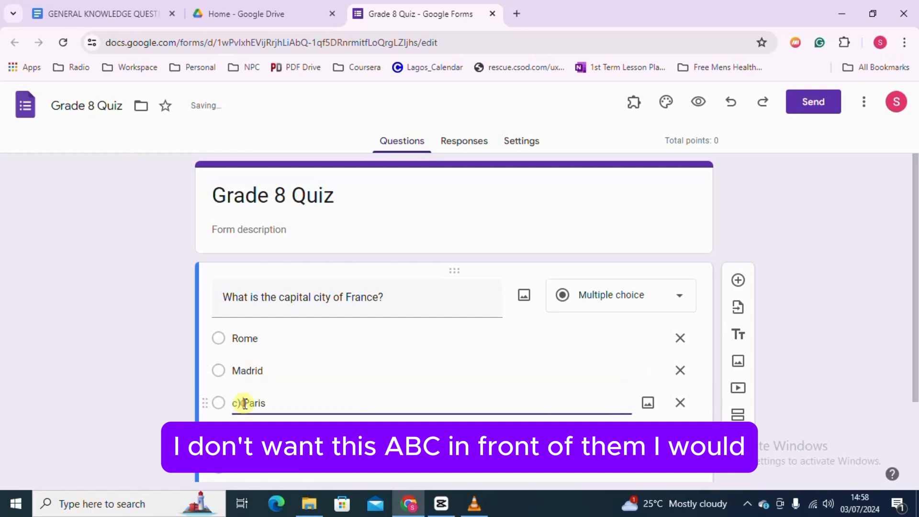
key("BackSpace")
key("BackSpace")
key("BackSpace")
left_click(244, 435)
left_click(245, 435)
key("BackSpace")
key("BackSpace")
key("BackSpace")
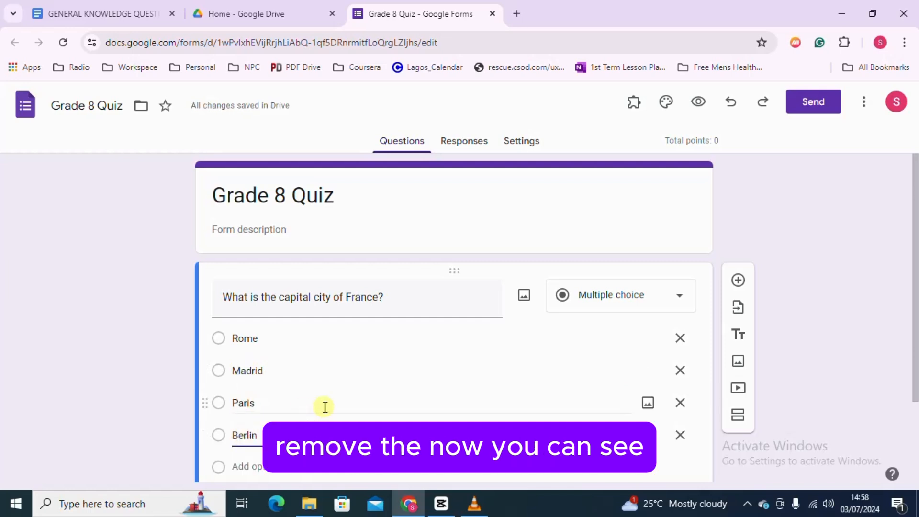
scroll(325, 407, "down", 2)
Duplicate the France question card.
scroll(324, 408, "up", 2)
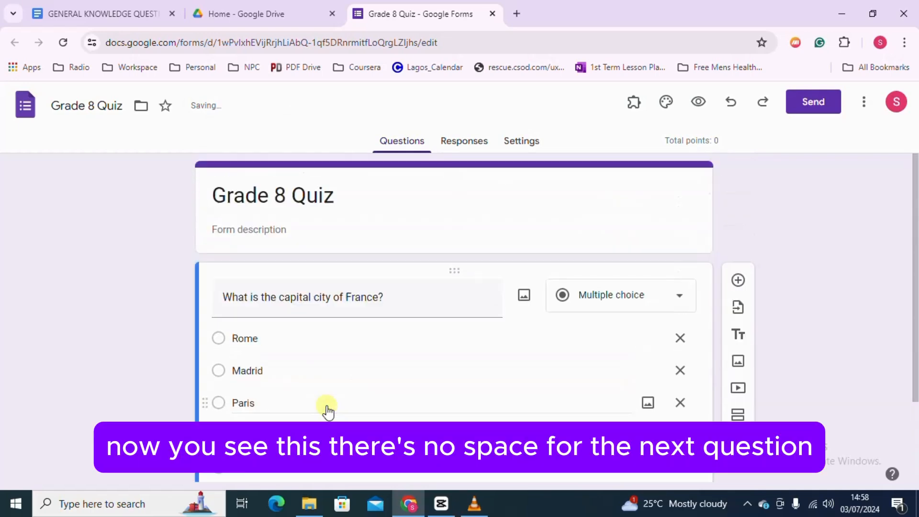
scroll(328, 411, "down", 2)
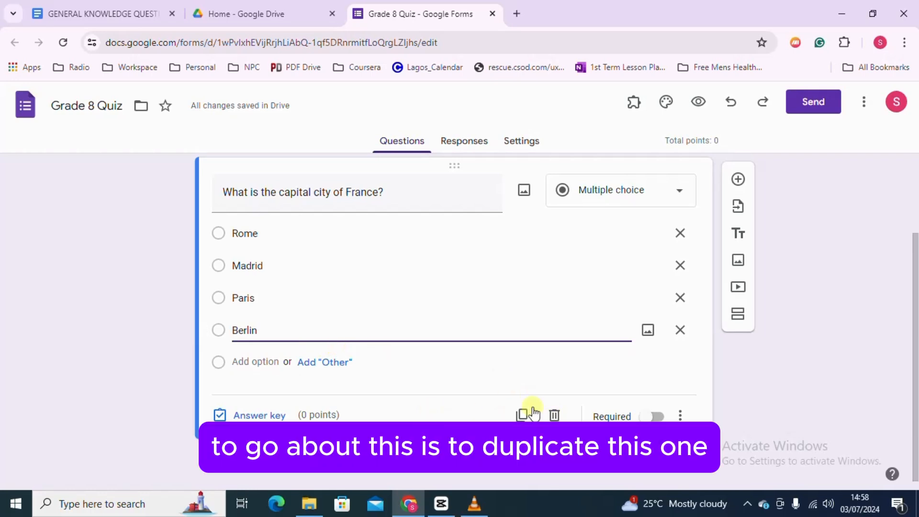
scroll(338, 351, "up", 2)
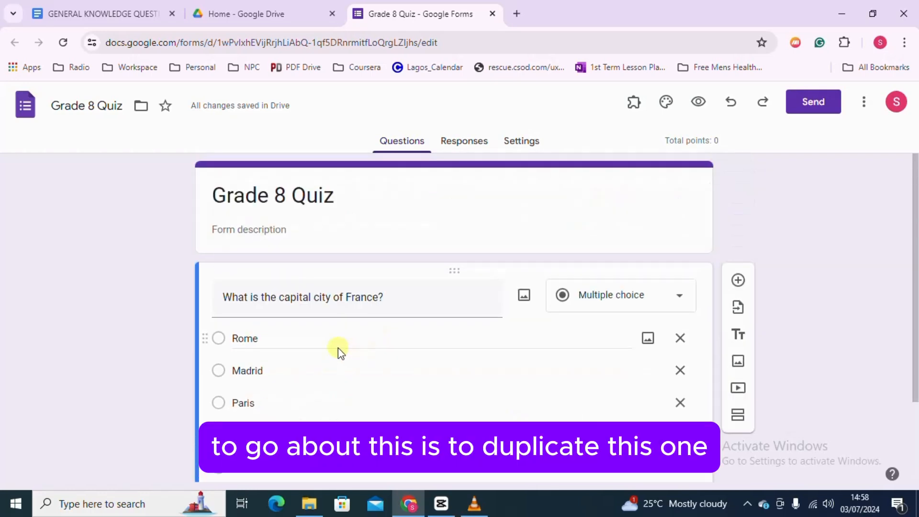
scroll(348, 354, "down", 2)
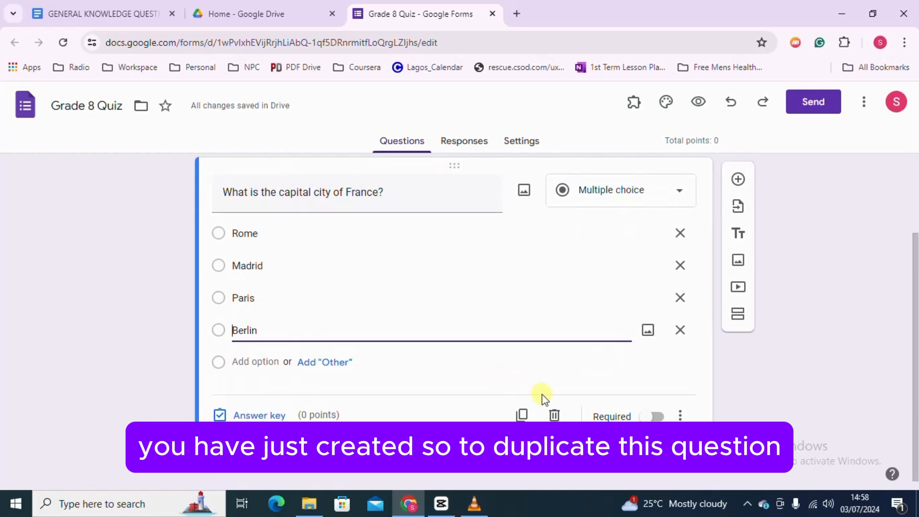
left_click(523, 416)
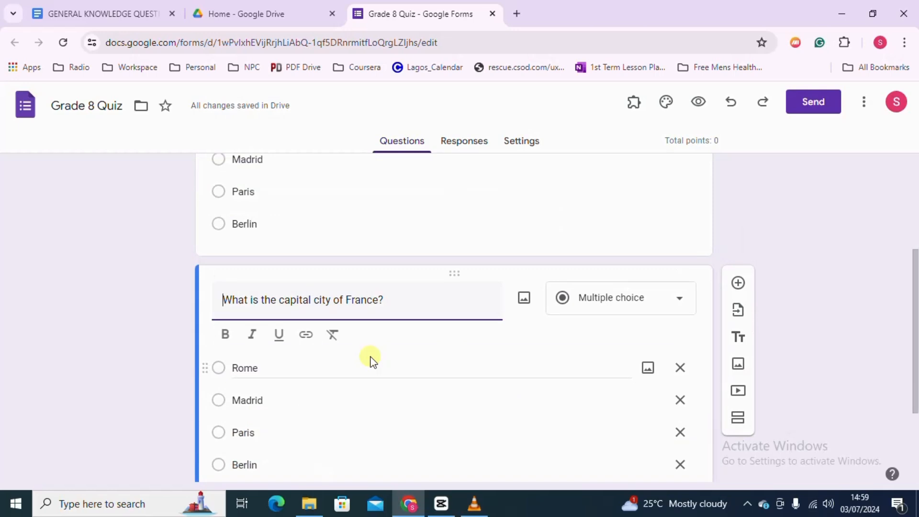
Retitle the copied question 'Which planet is known as the Red Planet?' and remove the Rome option.
scroll(352, 308, "up", 1)
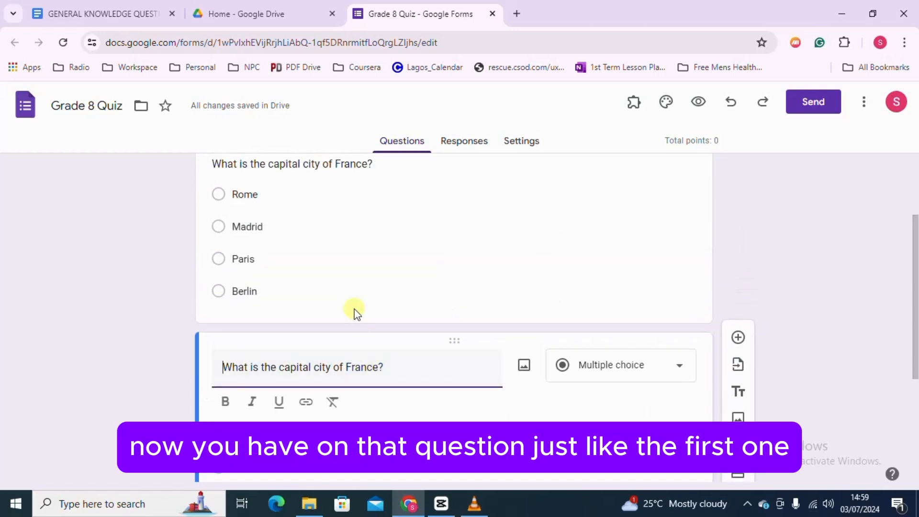
scroll(337, 327, "up", 1)
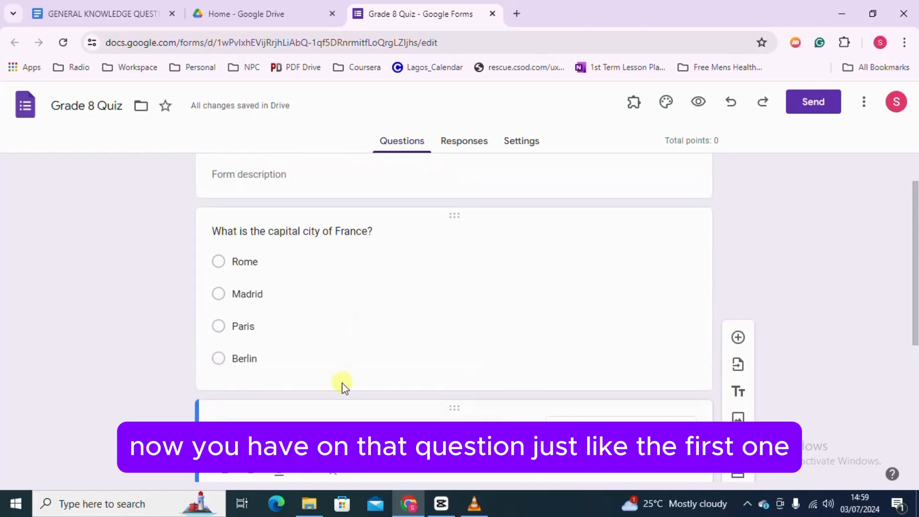
scroll(343, 383, "down", 3)
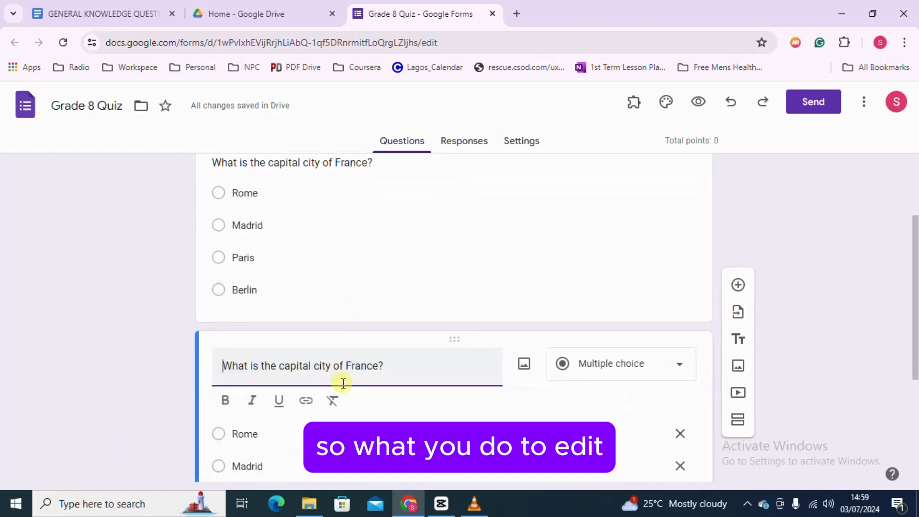
left_click(108, 19)
scroll(341, 288, "down", 5)
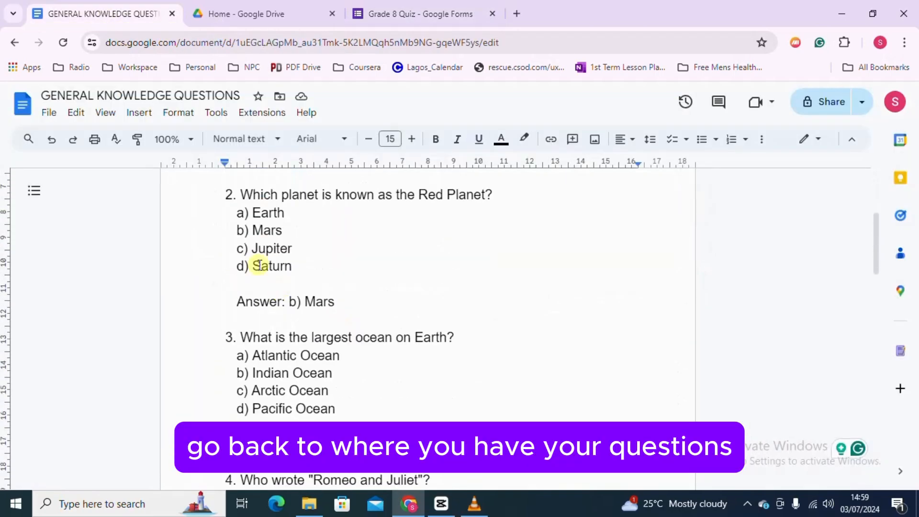
left_click(239, 194)
left_click_drag(240, 195, 495, 196)
key("ctrl+c")
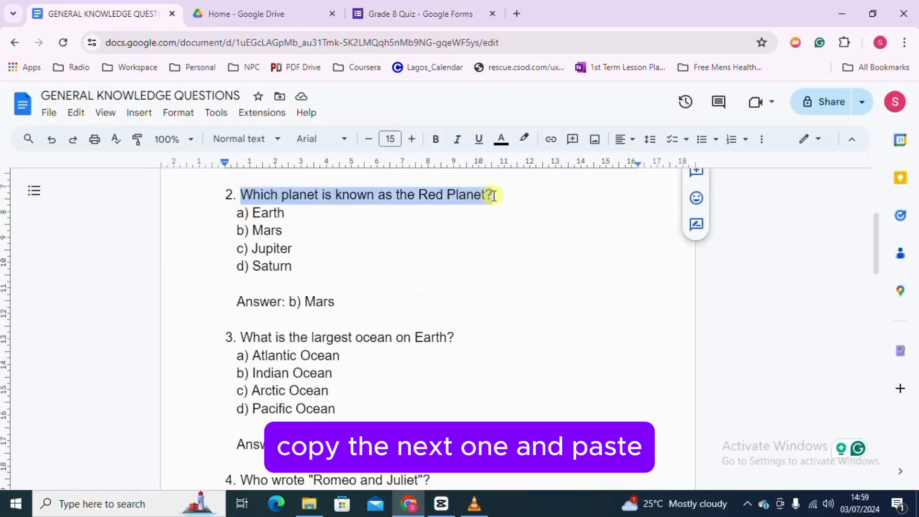
left_click(424, 15)
left_click_drag(391, 298, 221, 305)
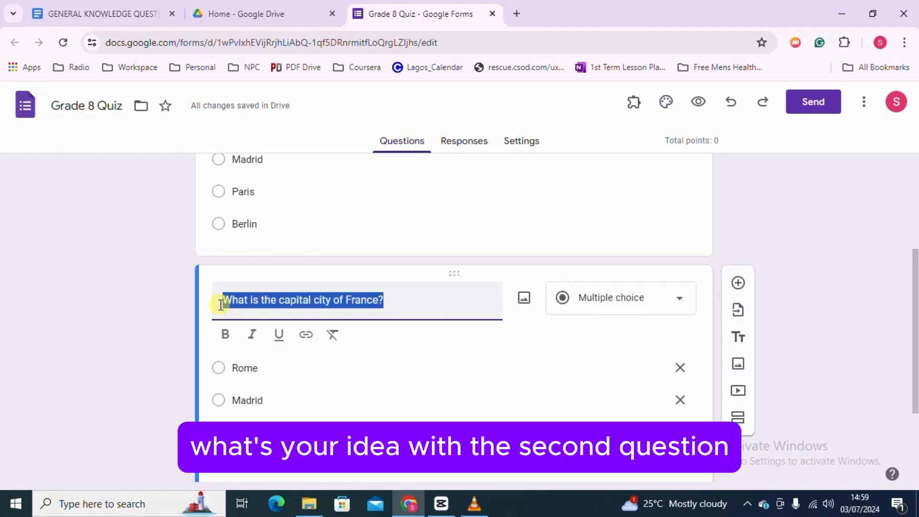
key("ctrl+v")
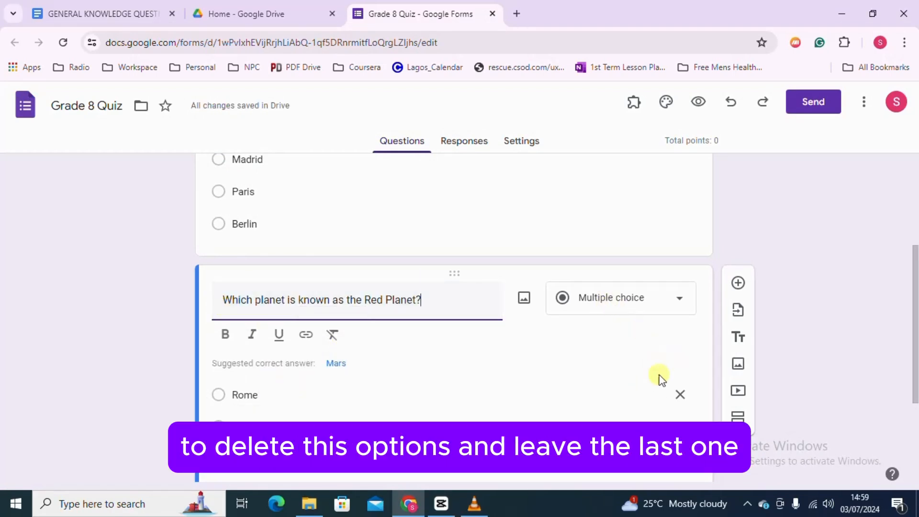
left_click(681, 394)
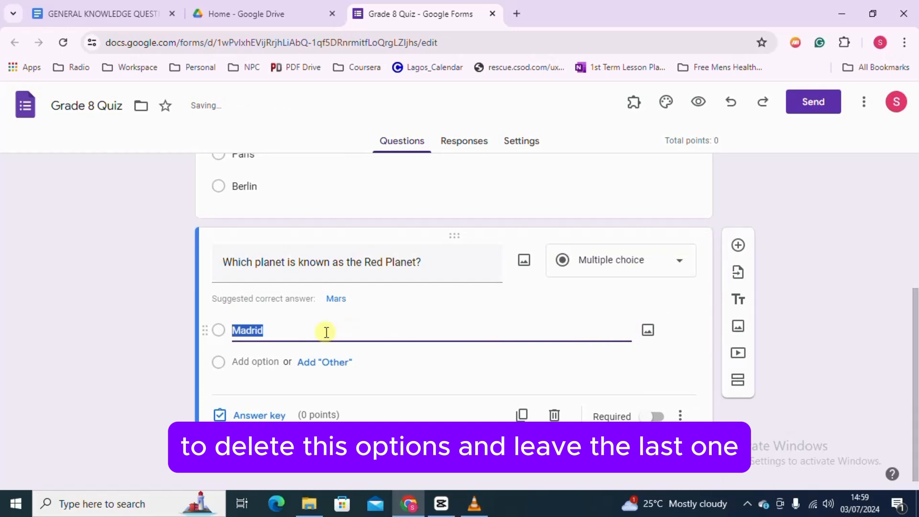
Paste Earth, Mars, Jupiter and Saturn from the Doc as the Red Planet options.
left_click(232, 13)
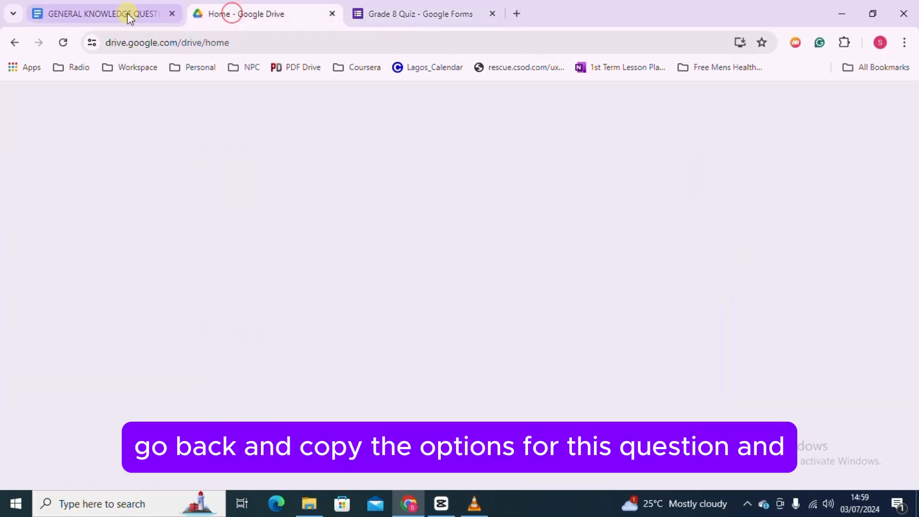
left_click(127, 13)
left_click_drag(293, 269, 253, 211)
left_click(421, 14)
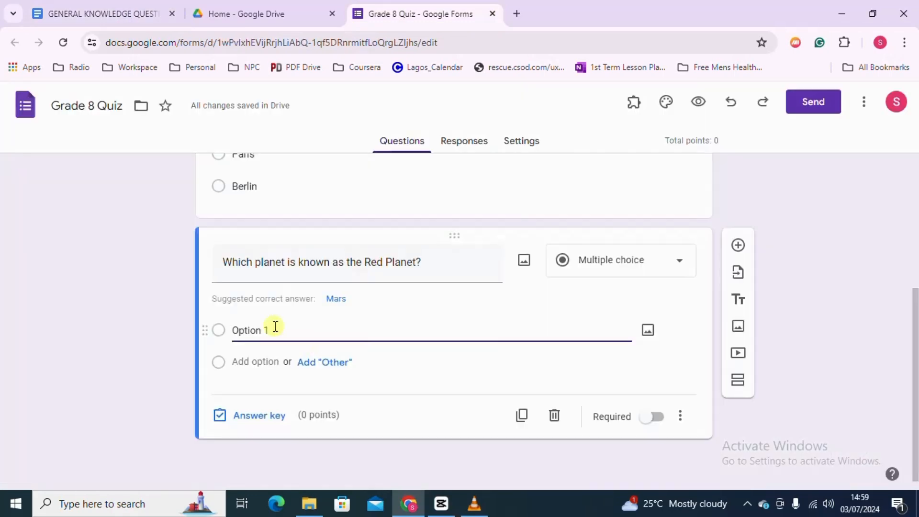
left_click(238, 330)
type("Earth Mars Jupiter Saturn")
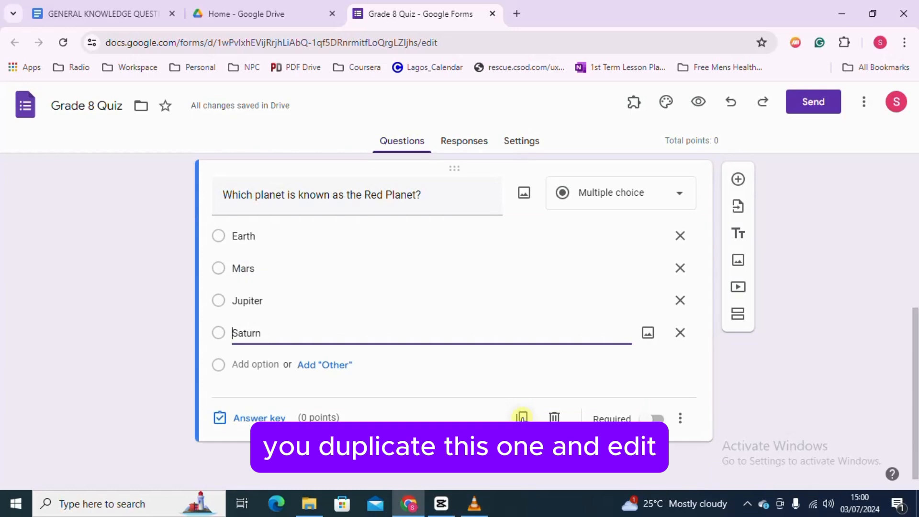
scroll(590, 393, "up", 5)
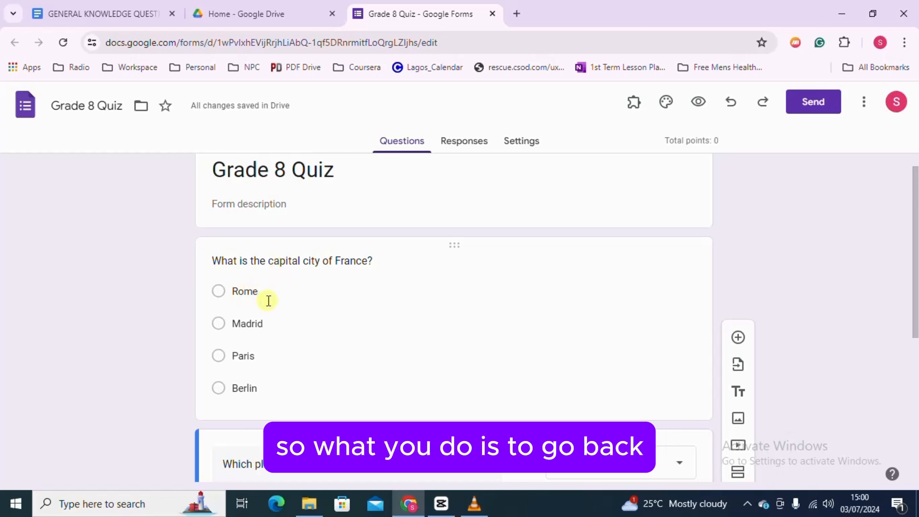
left_click(285, 276)
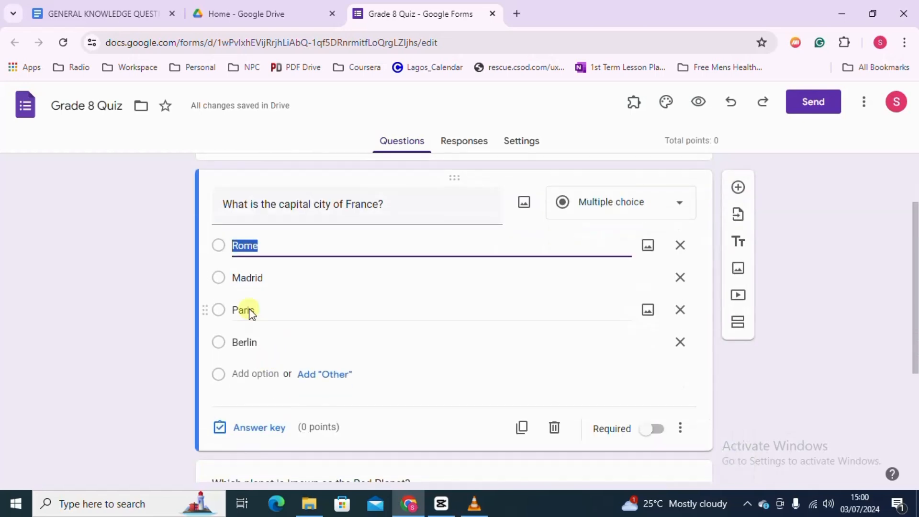
In the France question's answer key, set 1 point and mark Paris correct.
left_click(259, 427)
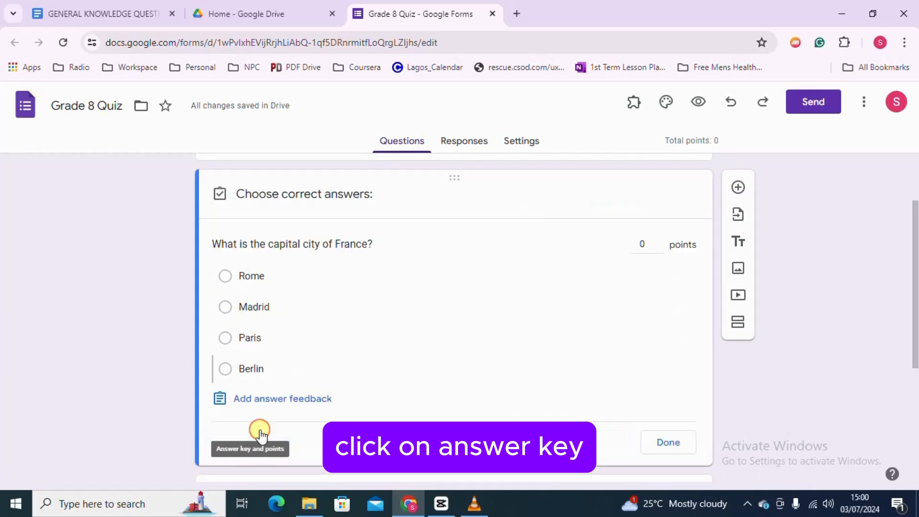
left_click(659, 240)
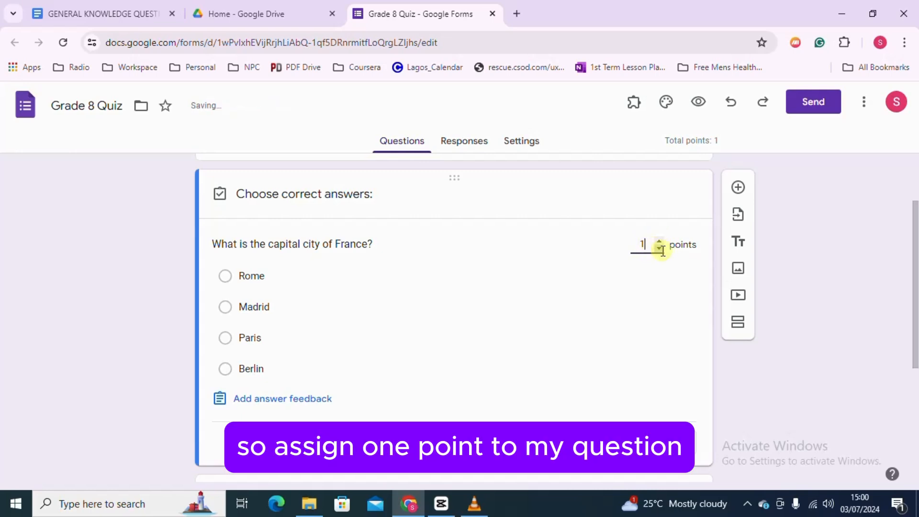
left_click(659, 241)
left_click(660, 249)
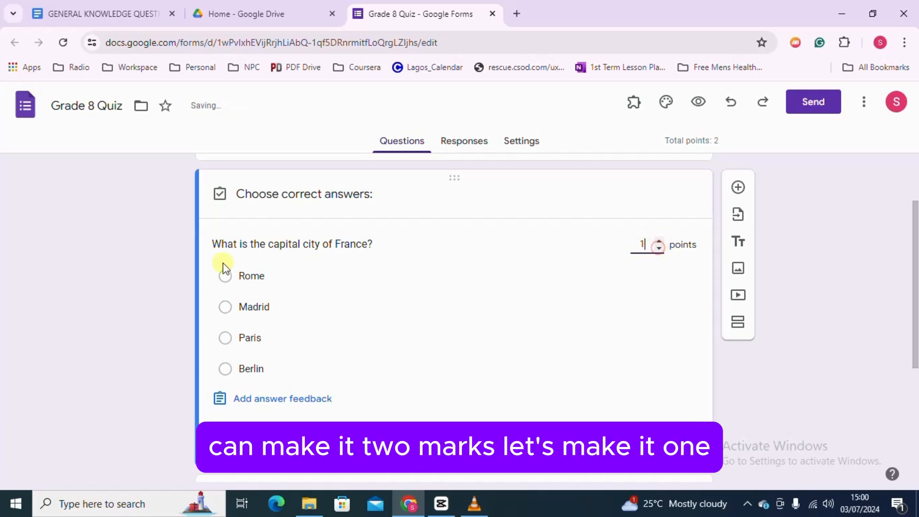
left_click(227, 341)
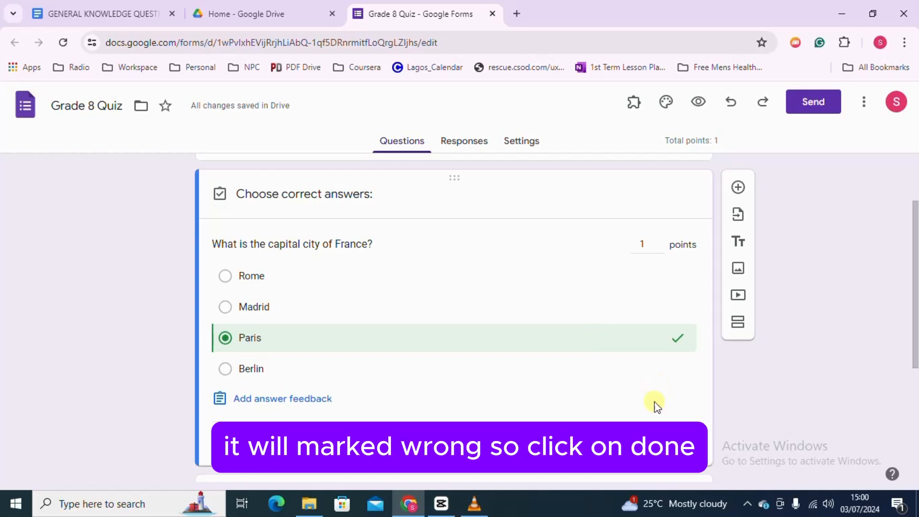
Close the France answer key, then give the Red Planet question 1 point with Mars correct.
left_click(677, 444)
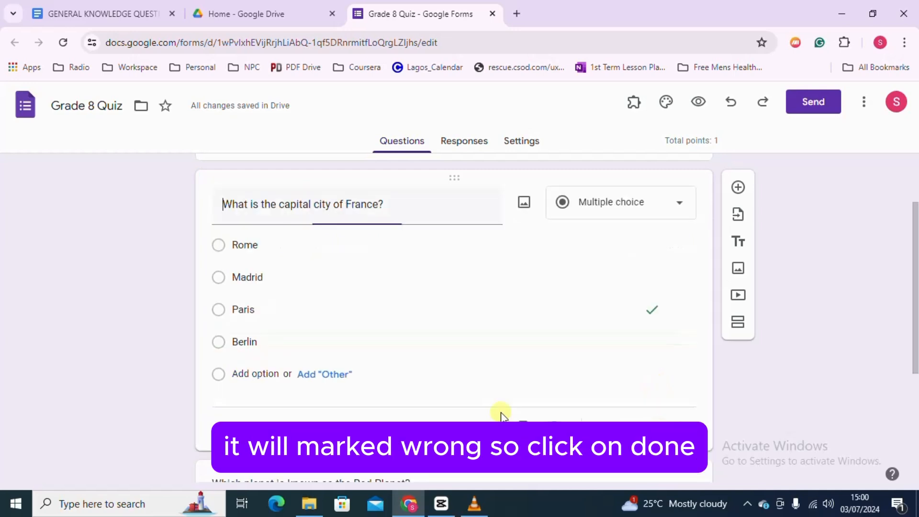
scroll(496, 406, "down", 3)
left_click(391, 361)
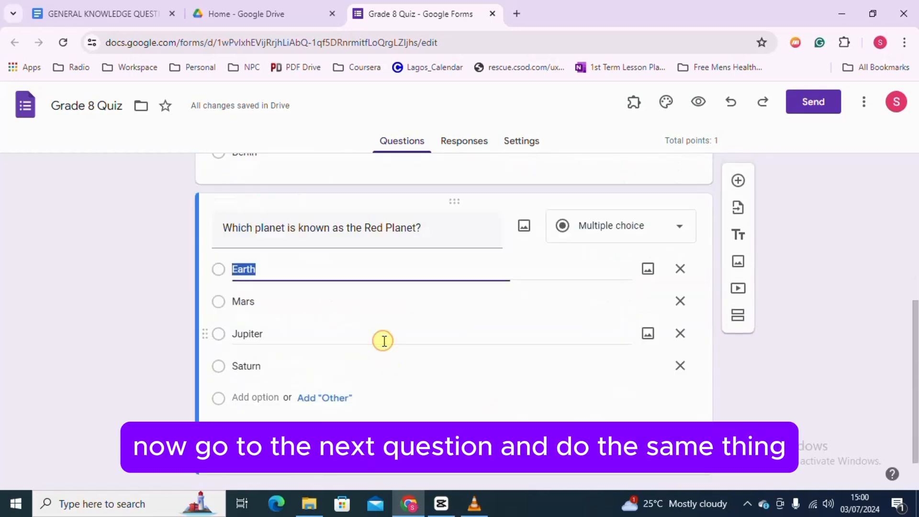
left_click(259, 417)
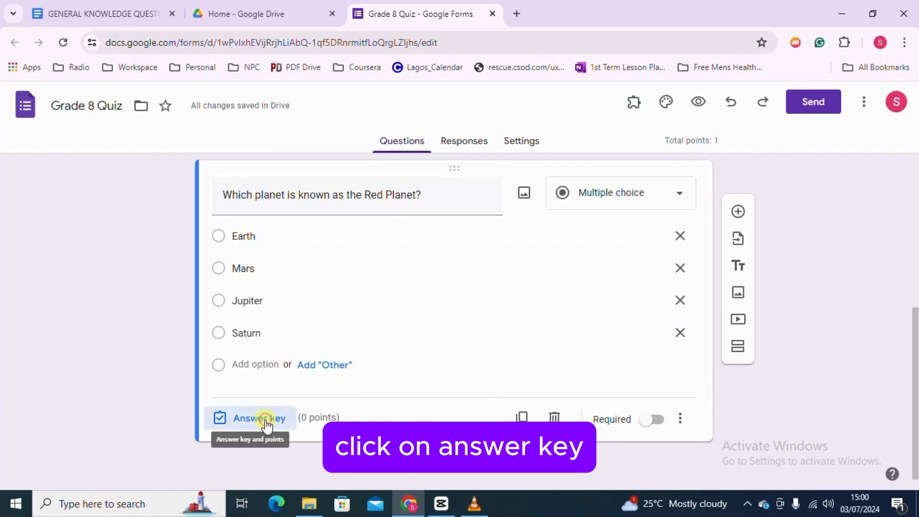
left_click(659, 247)
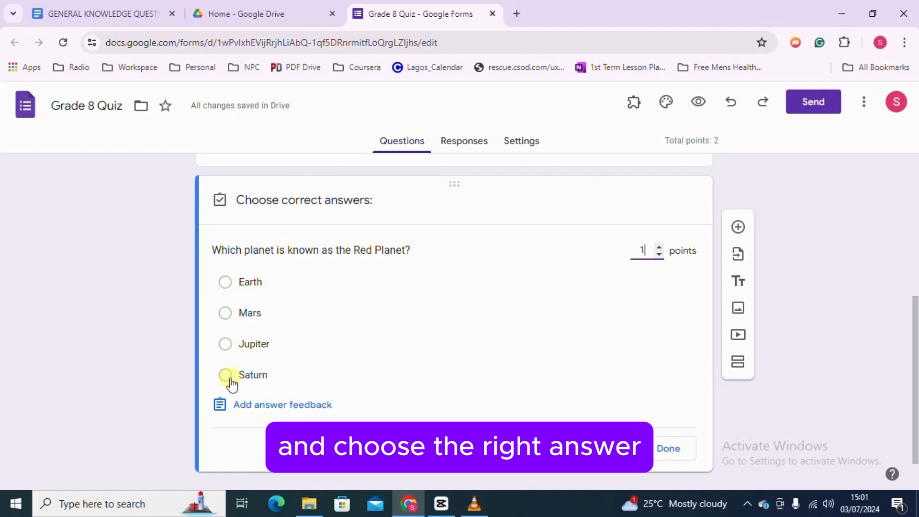
left_click(102, 13)
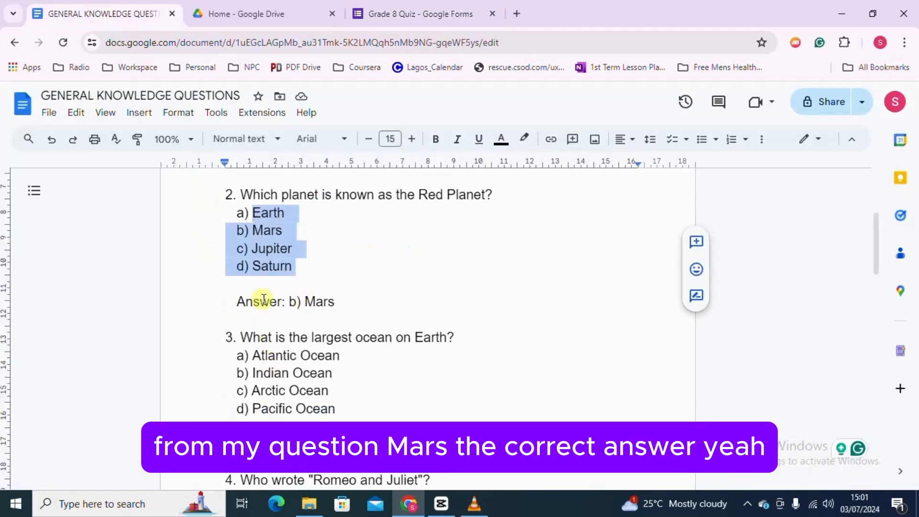
left_click(417, 14)
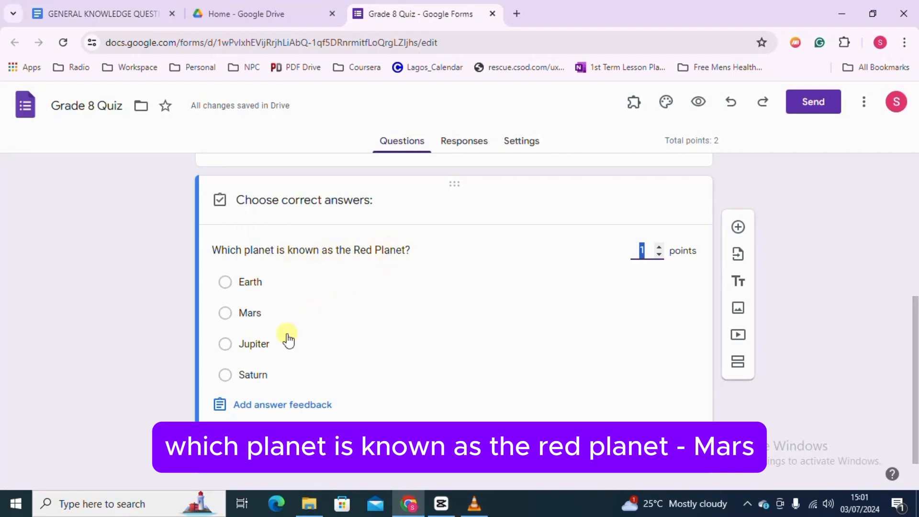
left_click(226, 314)
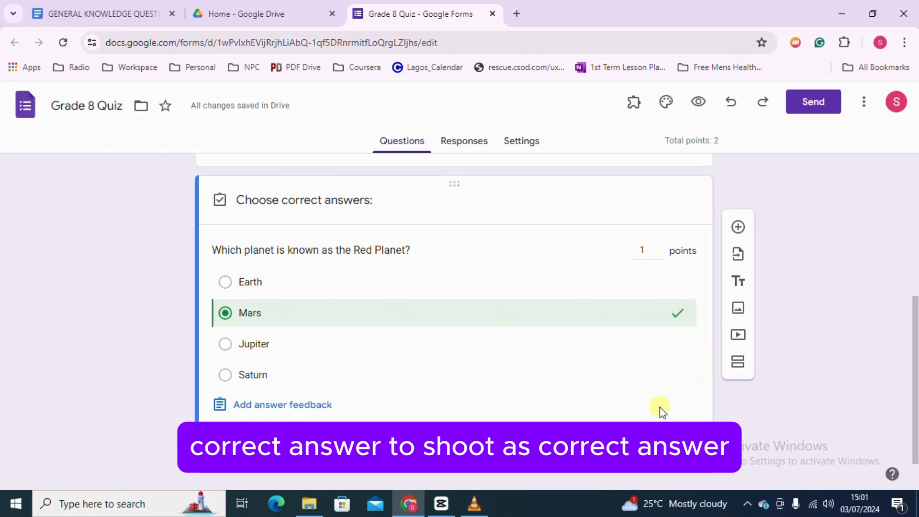
left_click(609, 437)
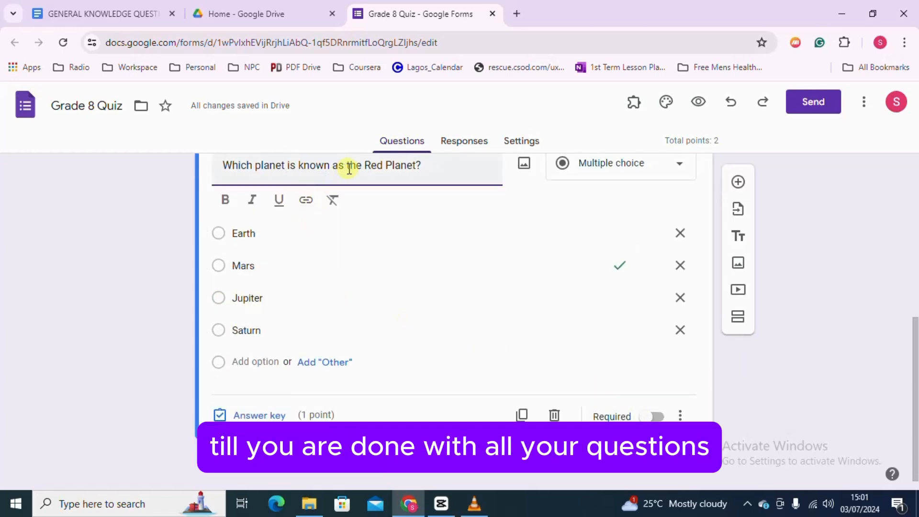
scroll(543, 240, "up", 6)
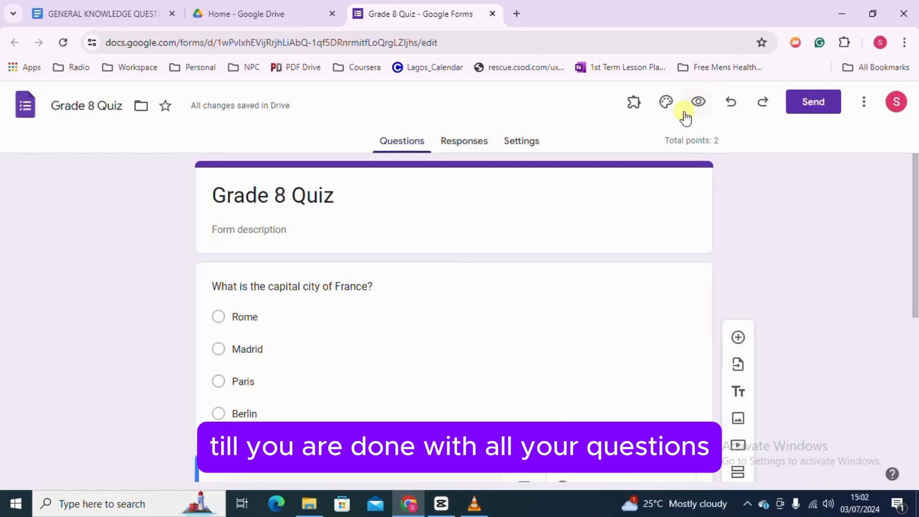
Link the quiz's responses to a new spreadsheet, 'Grade 8 Quiz (Responses)'.
left_click(472, 144)
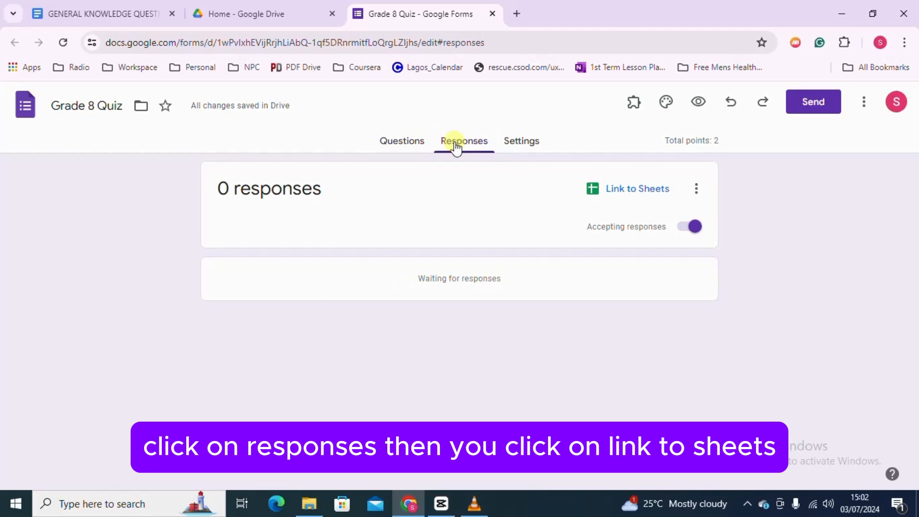
left_click(649, 194)
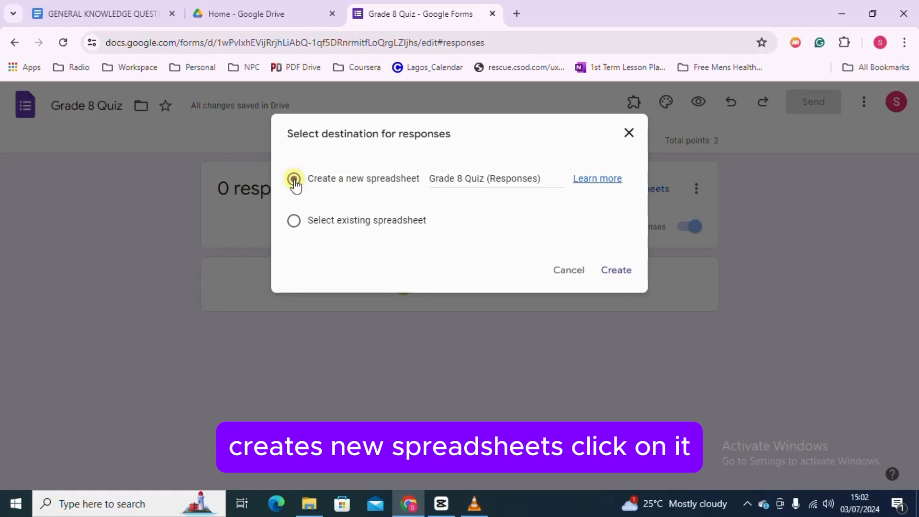
left_click(617, 271)
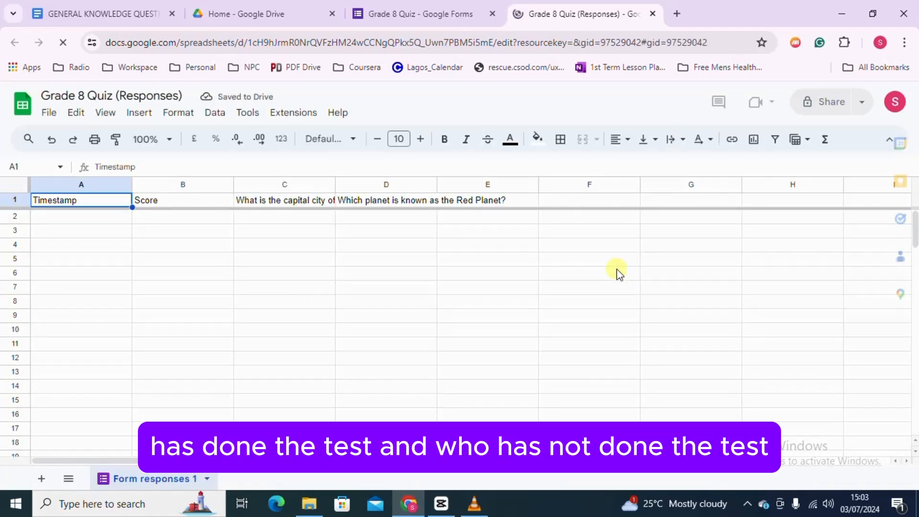
Return from the new Sheets tab to the quiz's responses page in Forms.
left_click(438, 16)
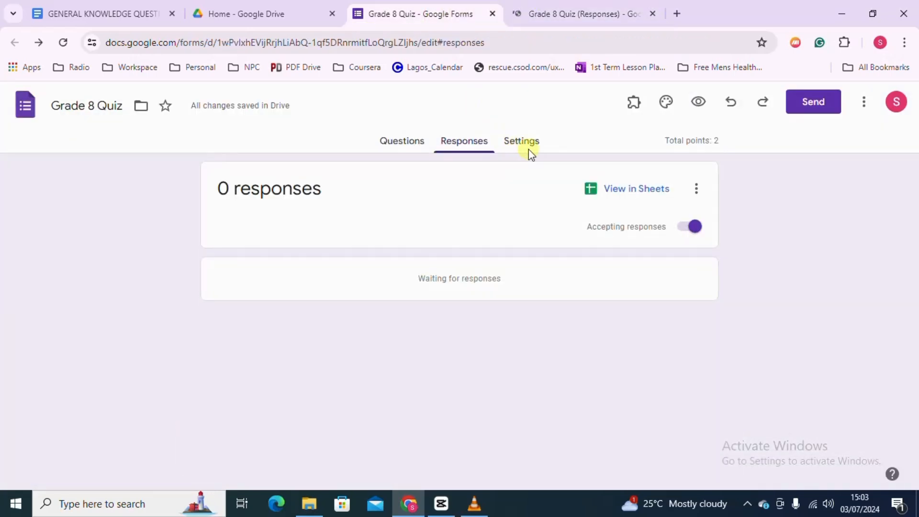
Copy the quiz's shortened forms.gle link from the Send form dialog.
left_click(806, 103)
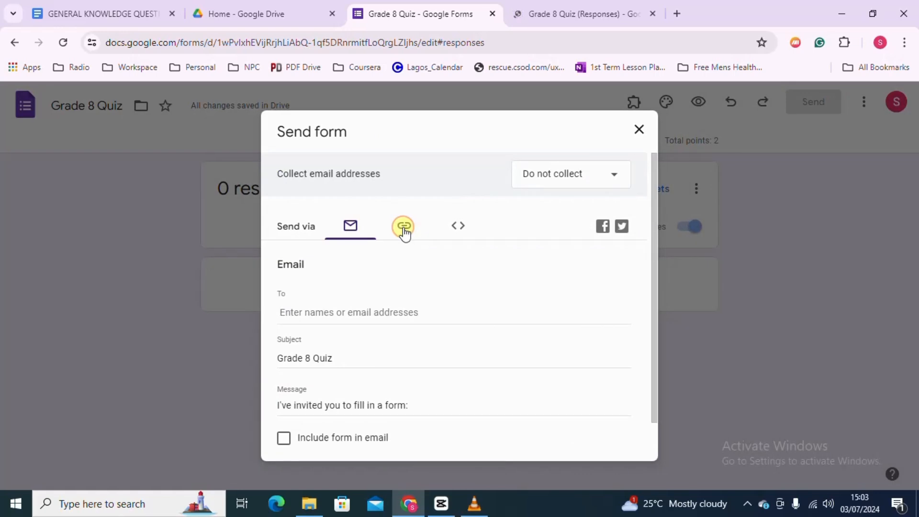
left_click(404, 229)
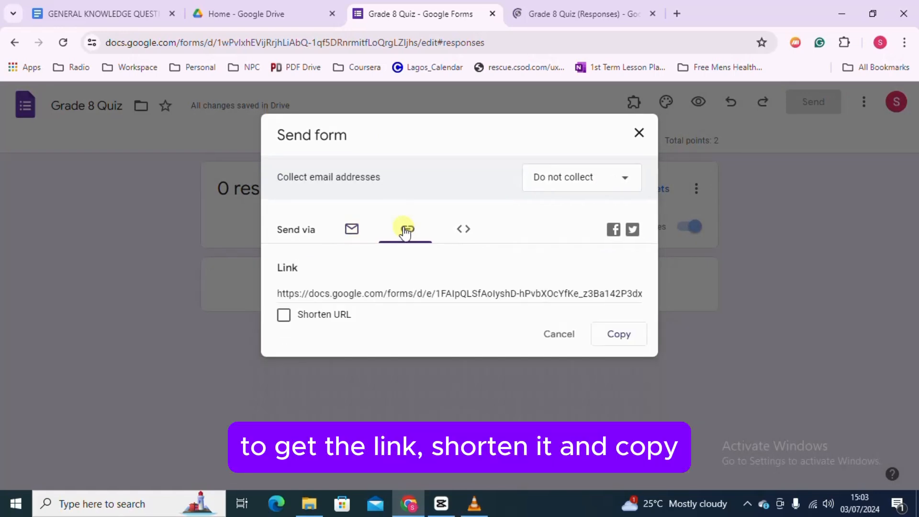
left_click(284, 315)
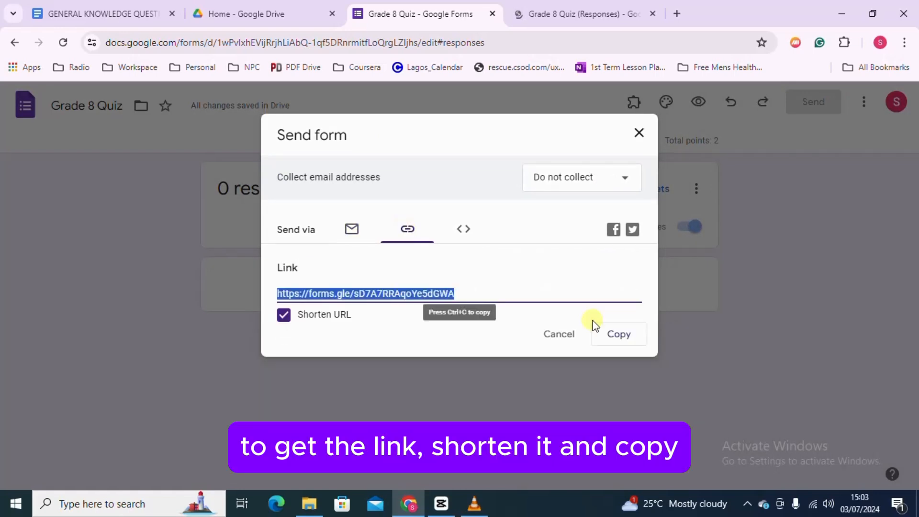
left_click(625, 338)
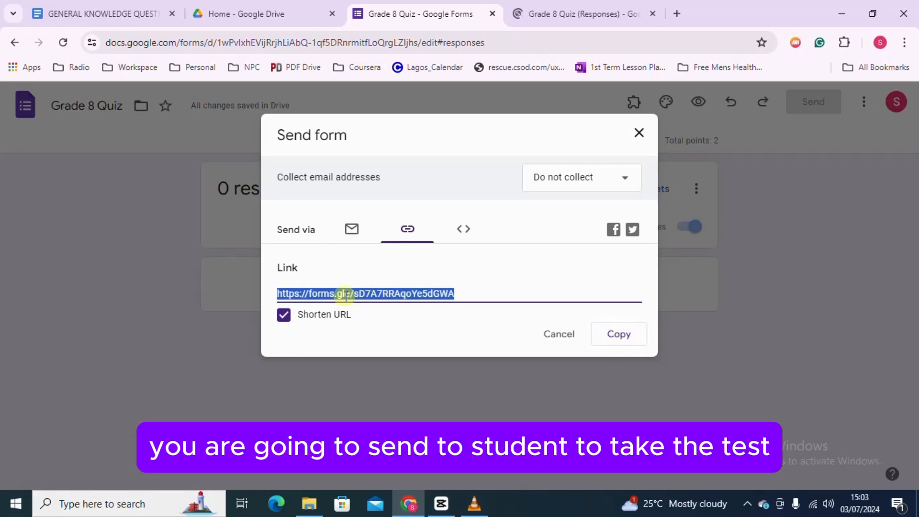
Open the quiz's short link in a new Chrome tab, then return to the empty Grade 8 Quiz (Responses) sheet.
left_click(678, 15)
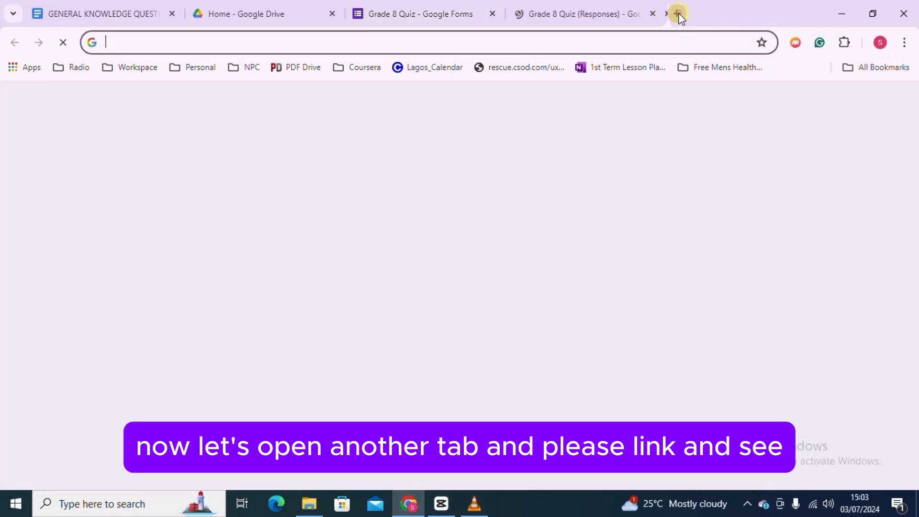
left_click(613, 42)
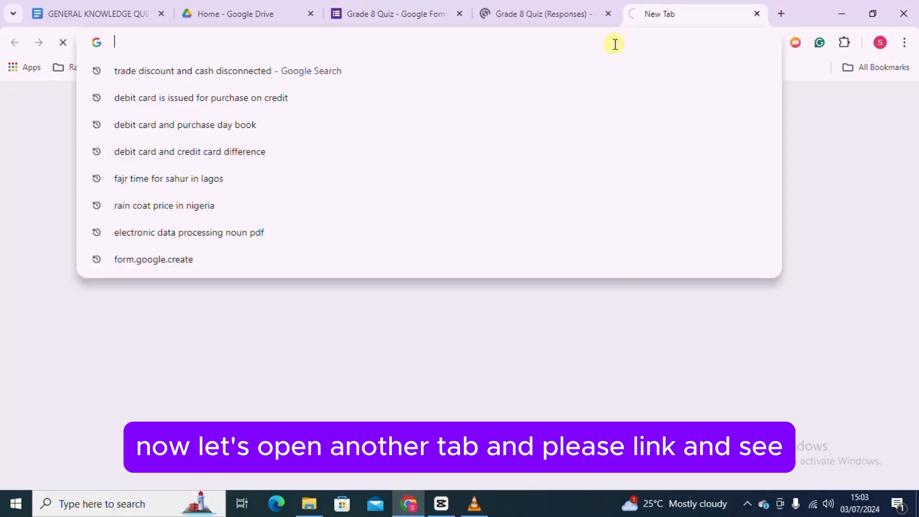
key("ctrl+v")
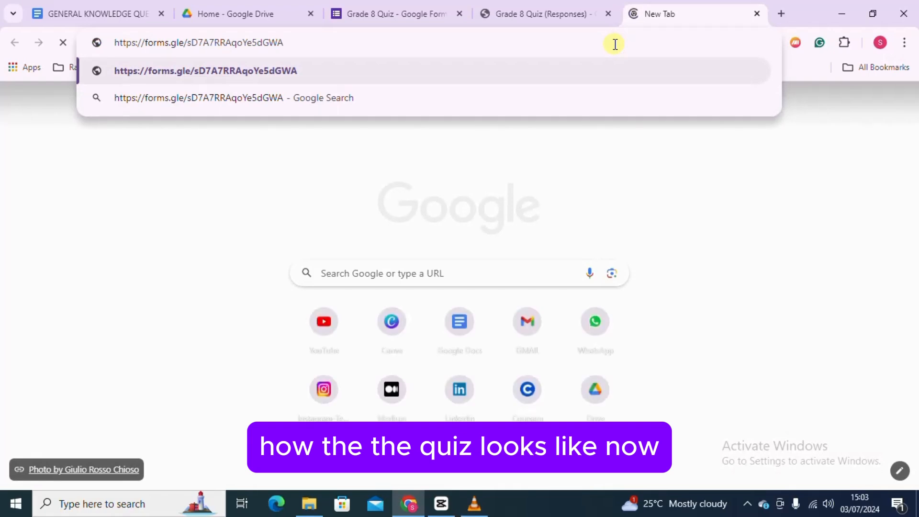
key("Return")
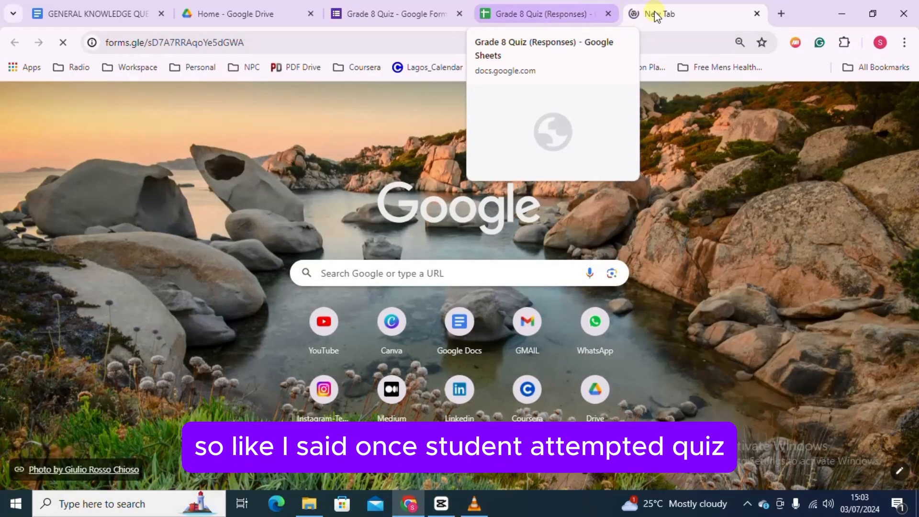
left_click(550, 14)
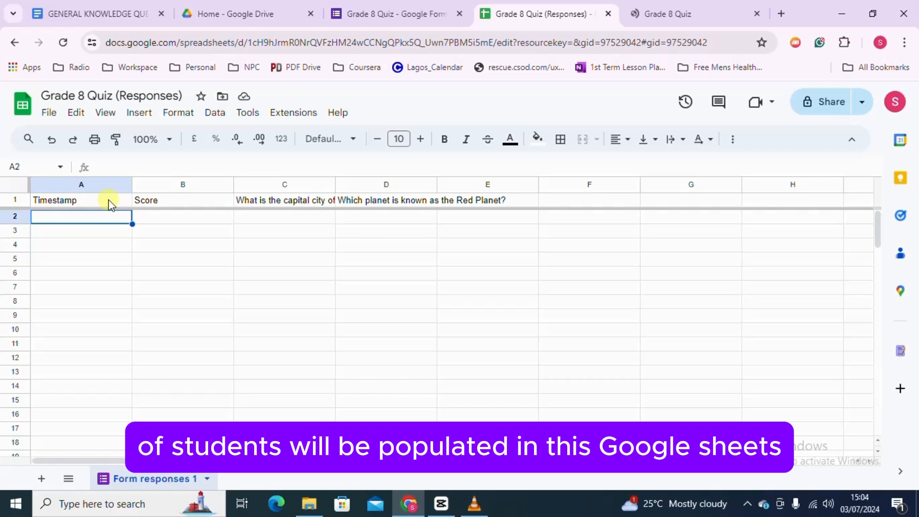
Select row 3 in the responses sheet, then go back to the live quiz.
left_click(15, 230)
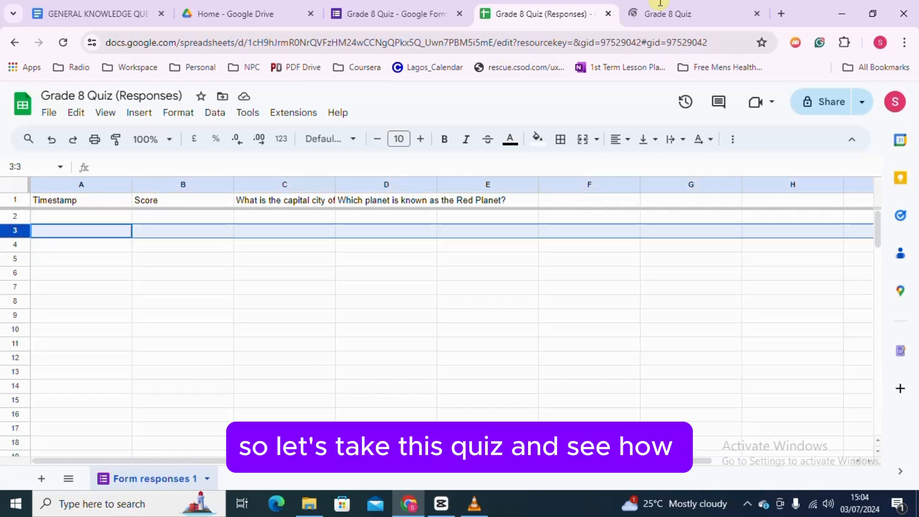
left_click(686, 14)
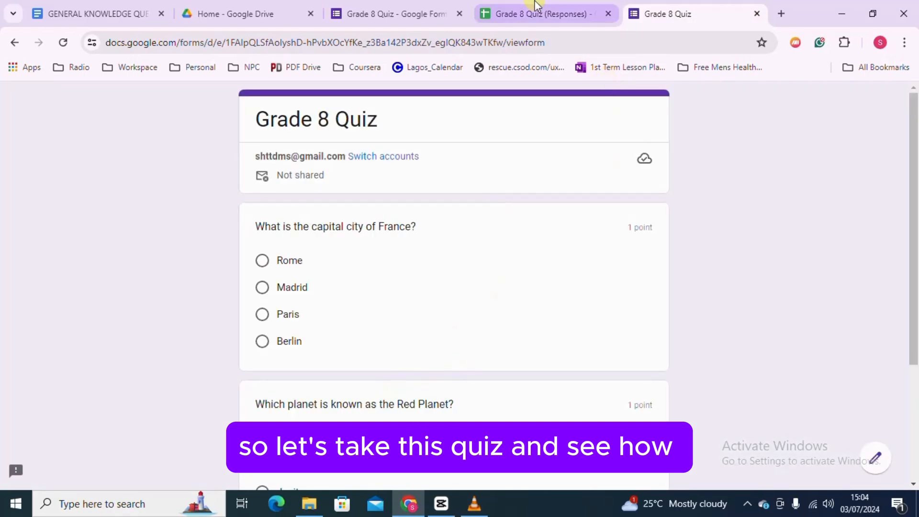
left_click(559, 16)
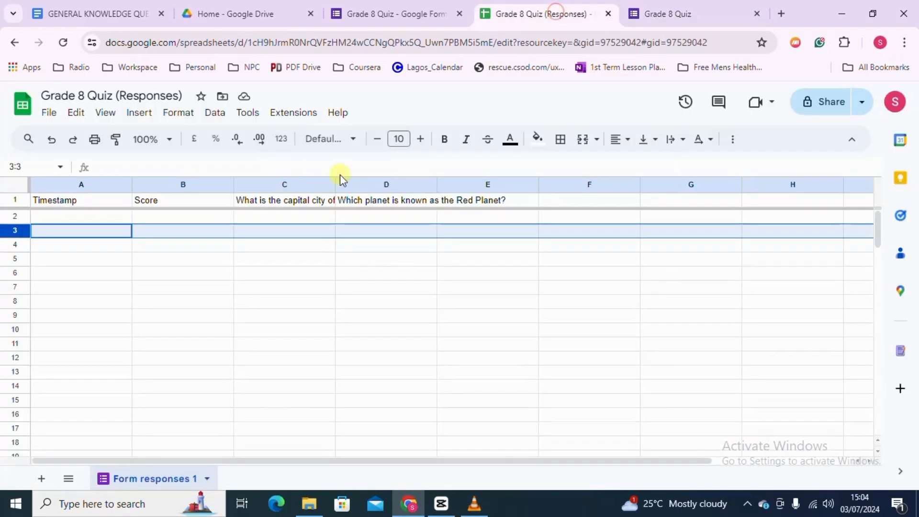
left_click(679, 19)
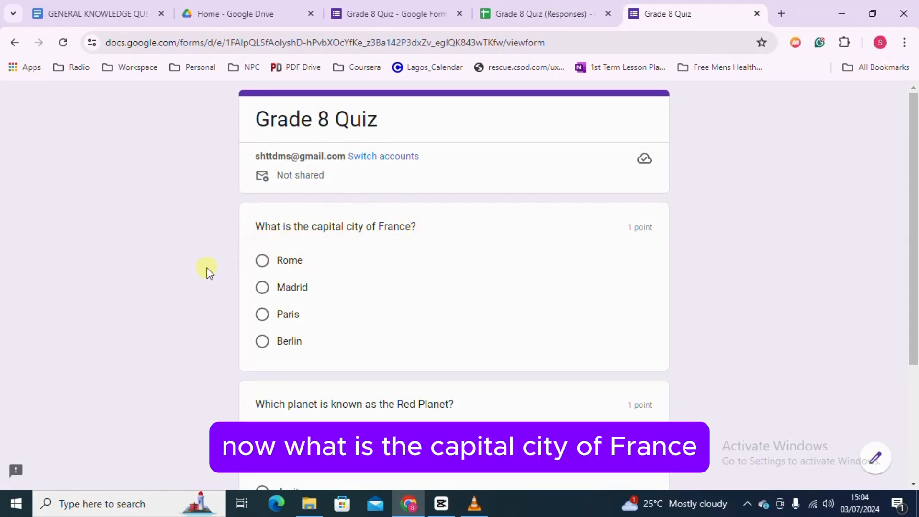
Submit a test response answering Paris for France and Earth for the Red Planet.
left_click(263, 315)
scroll(297, 252, "down", 4)
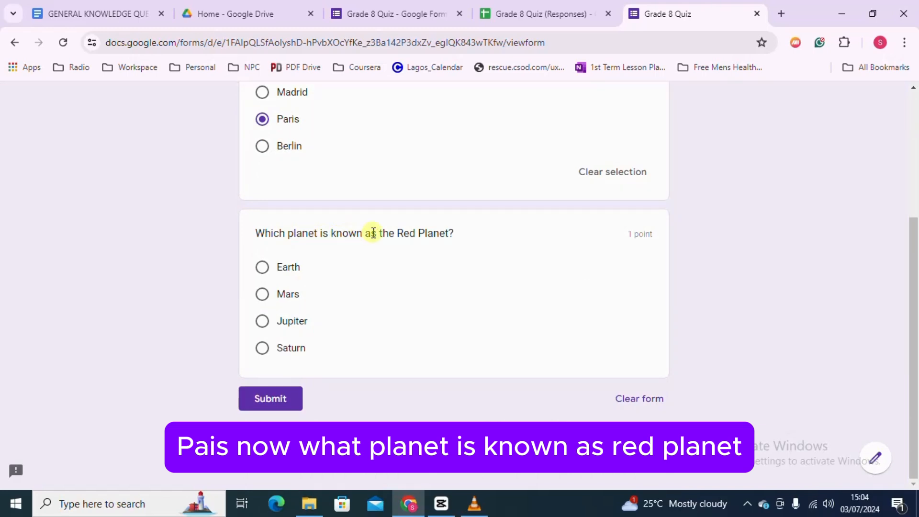
left_click(263, 268)
left_click(279, 415)
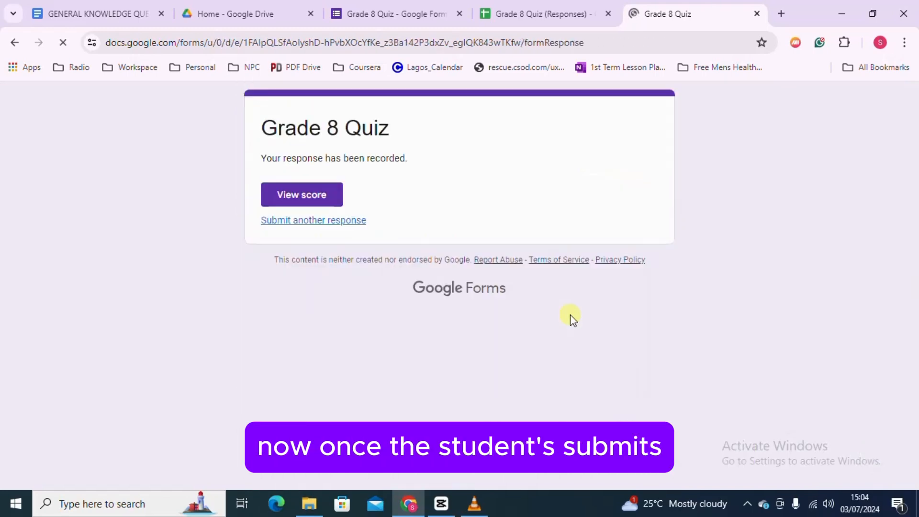
Inspect the test response in row 2: its timestamp, the score 1 / 2, and the answer Paris.
left_click(536, 15)
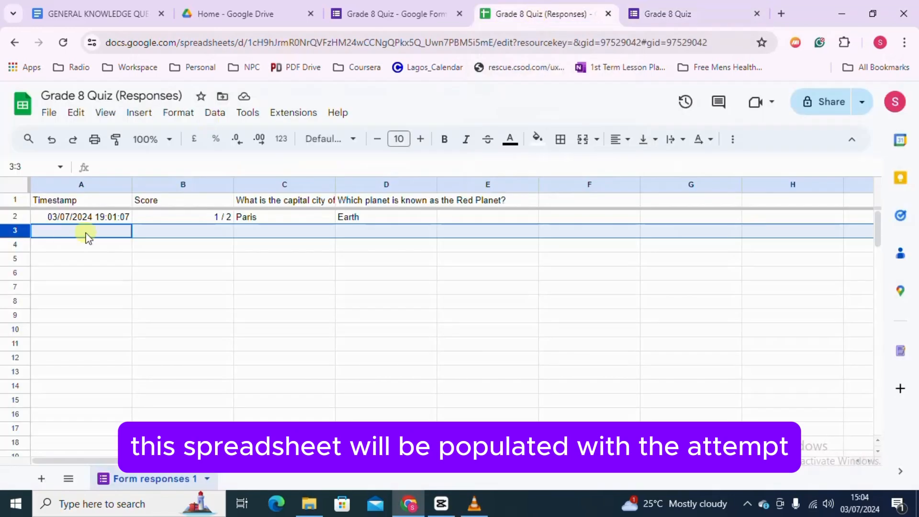
left_click(83, 218)
key("shift+space")
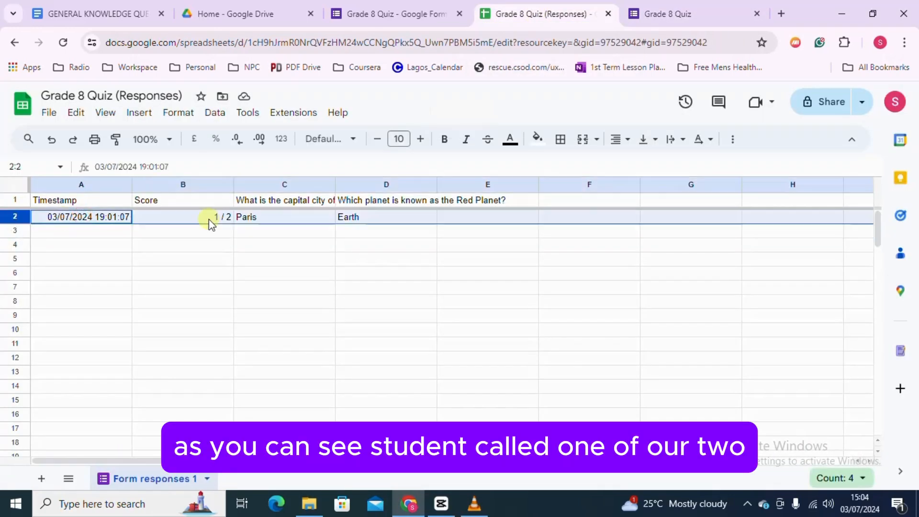
left_click(180, 216)
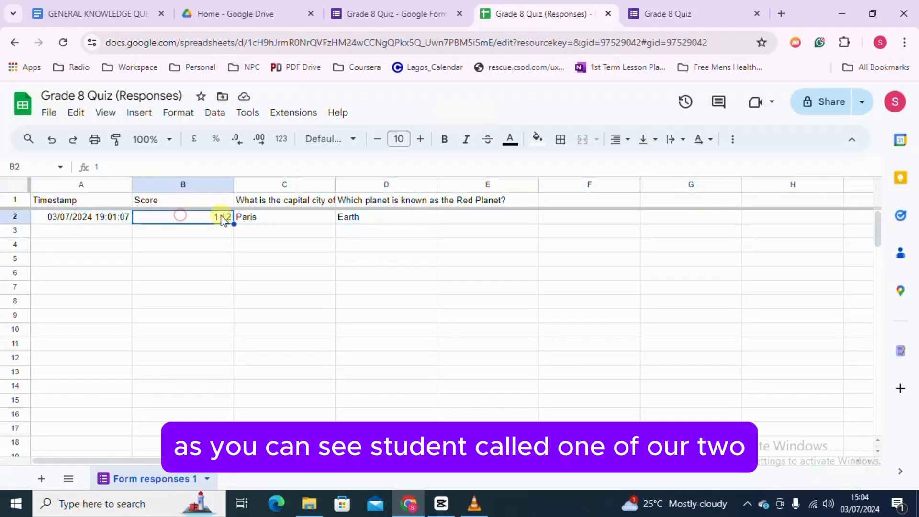
left_click(278, 218)
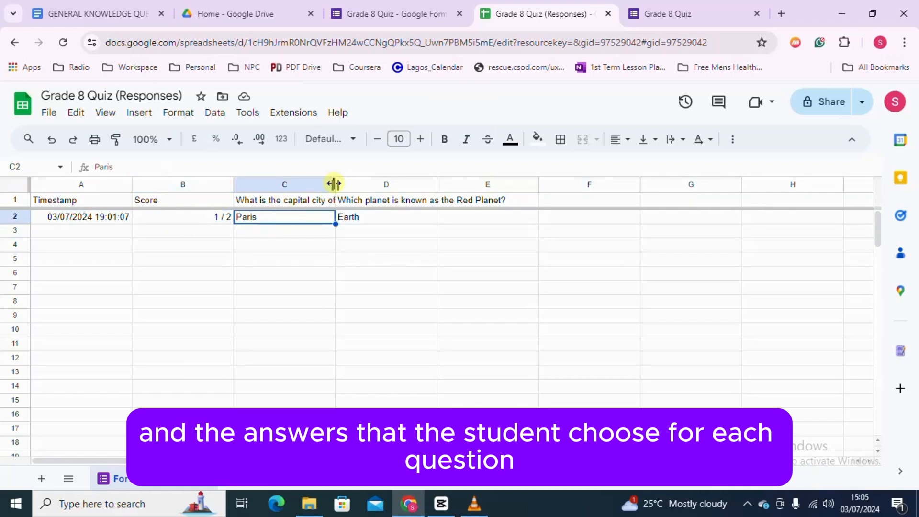
Widen column C to show the full France question, then recheck row 2's cells.
left_click_drag(334, 184, 455, 187)
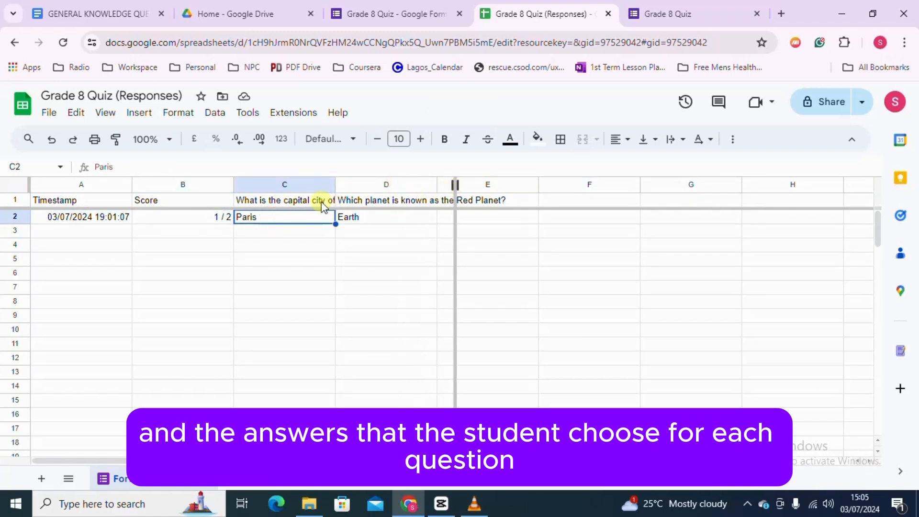
left_click(281, 218)
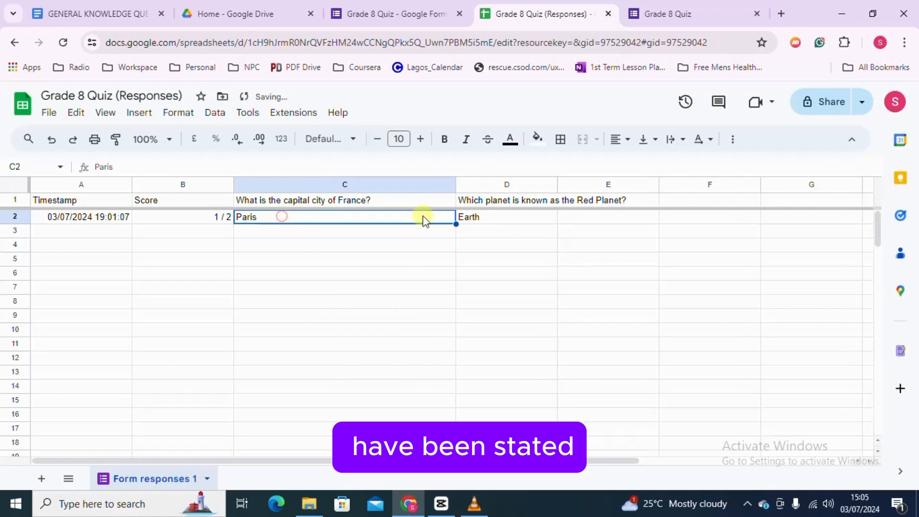
left_click(496, 218)
left_click(320, 218)
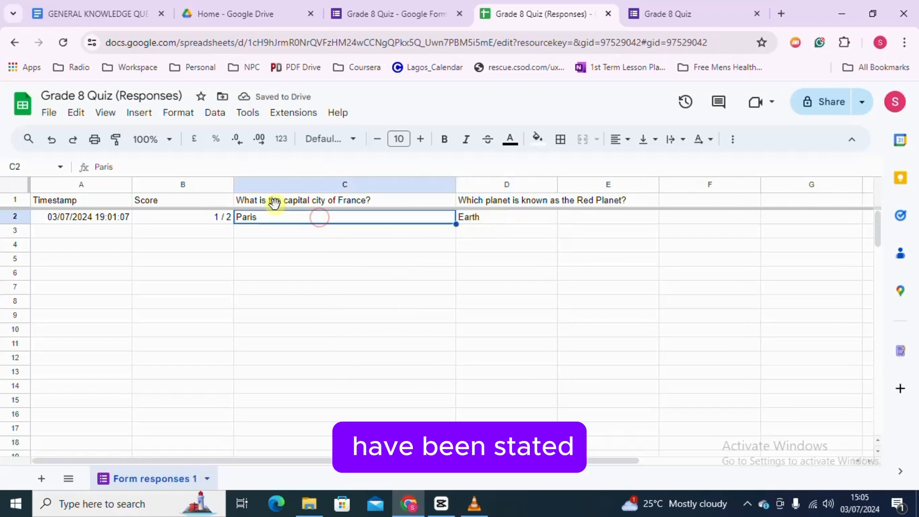
left_click(211, 218)
left_click(73, 217)
left_click(186, 217)
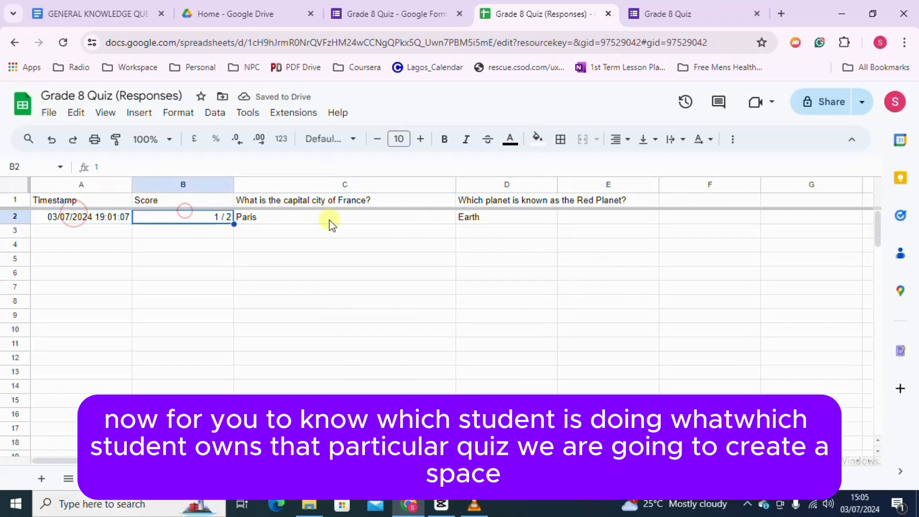
left_click(329, 218)
left_click(469, 225)
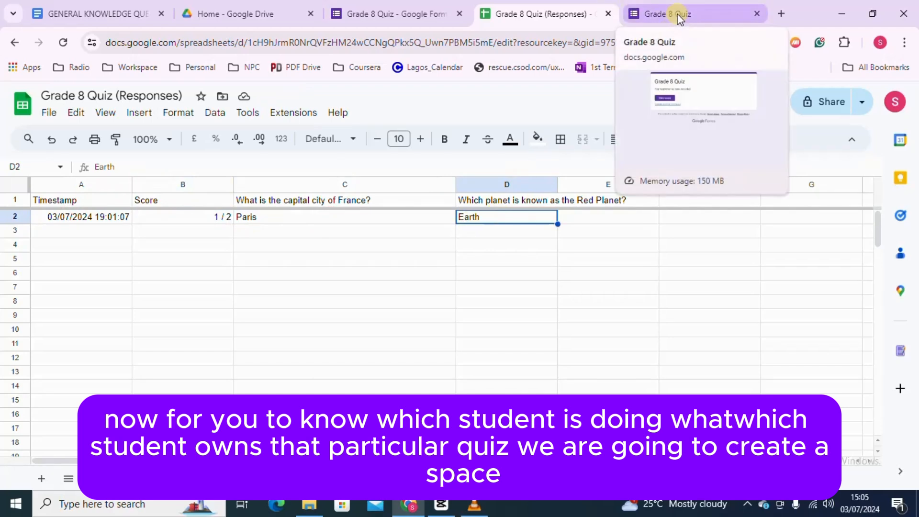
key("Left")
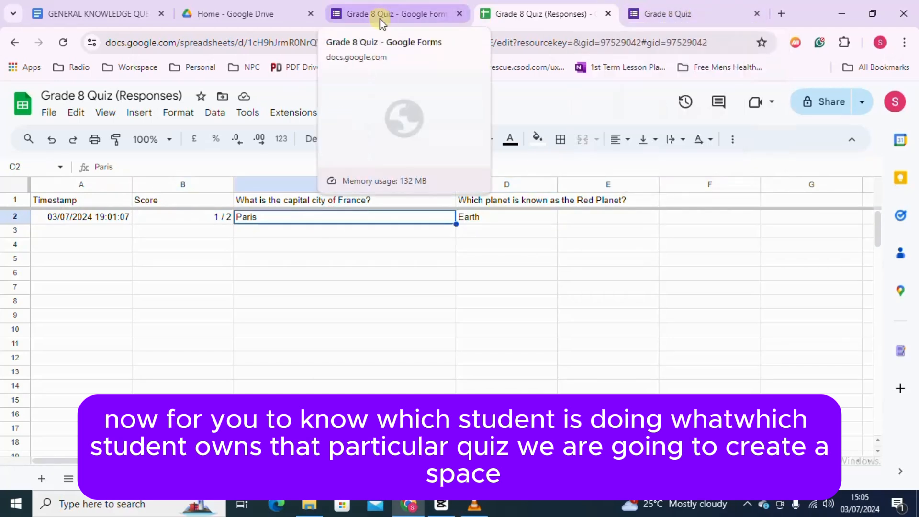
Return to the Grade 8 Quiz editor's Questions page, with the France question first.
left_click(420, 14)
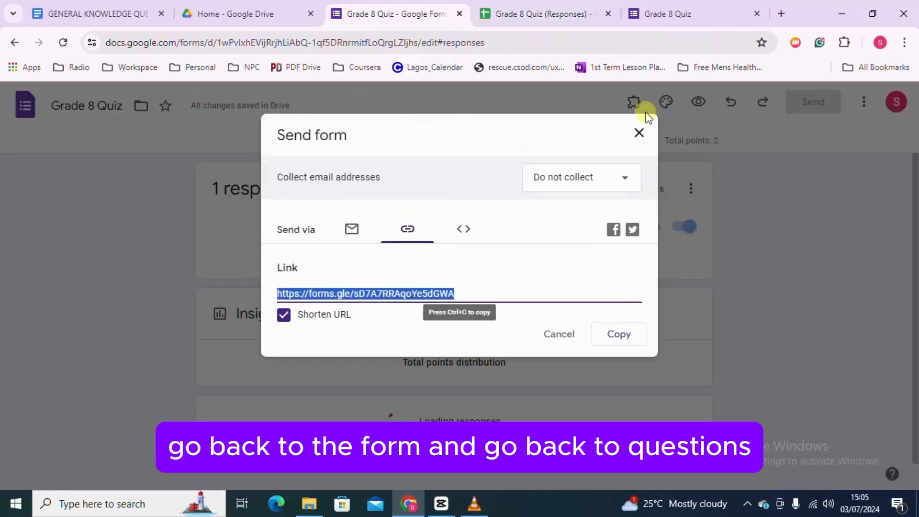
left_click(639, 133)
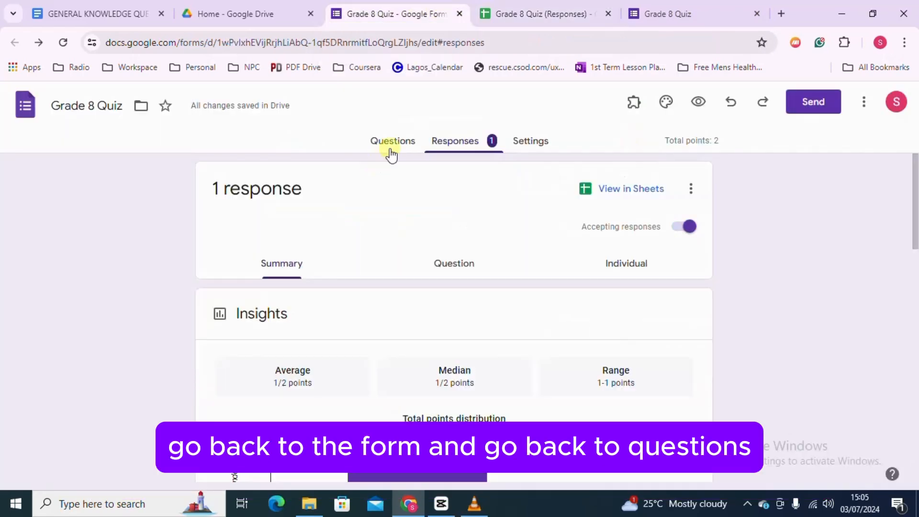
left_click(392, 144)
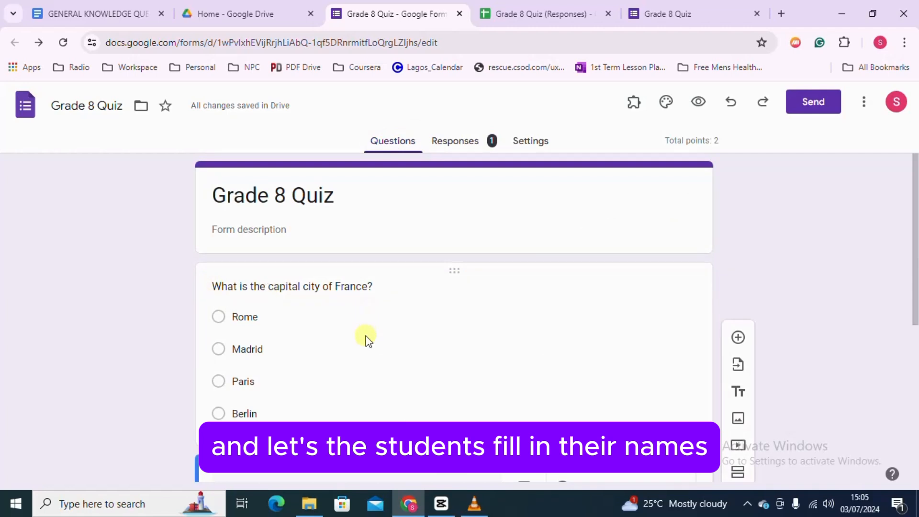
scroll(366, 339, "down", 3)
scroll(366, 339, "up", 3)
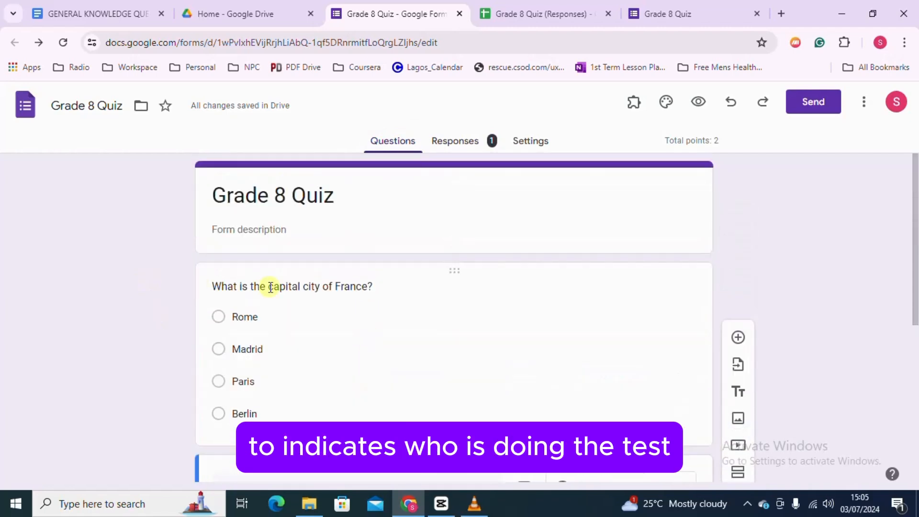
Add a short-answer 'Name of Students' question and move it above the France question.
left_click(739, 340)
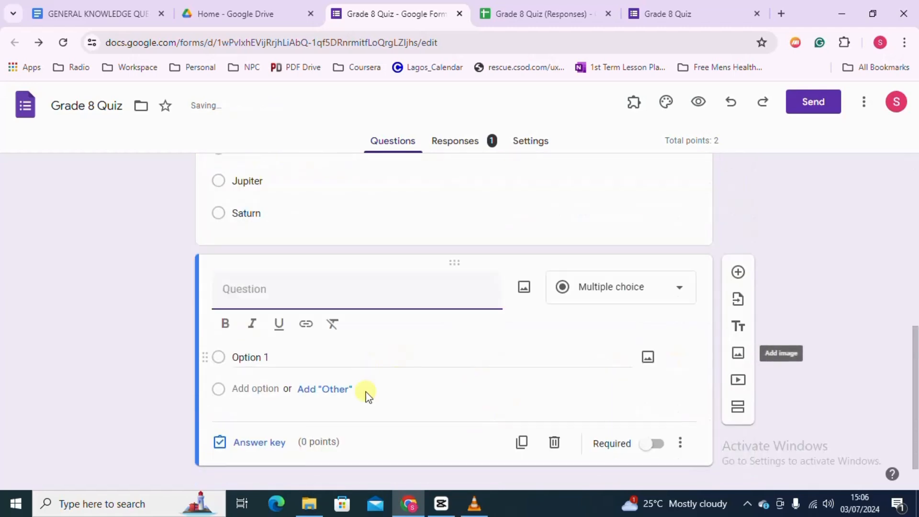
type("Name")
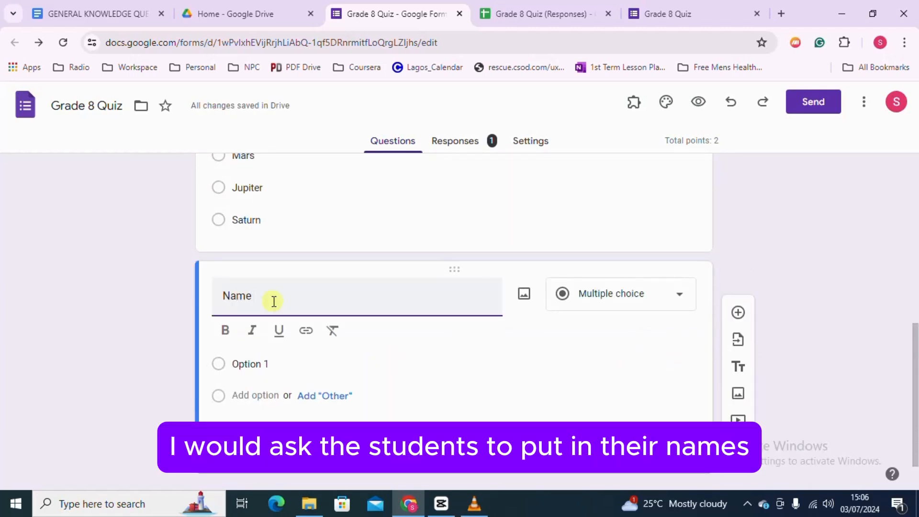
type(" of")
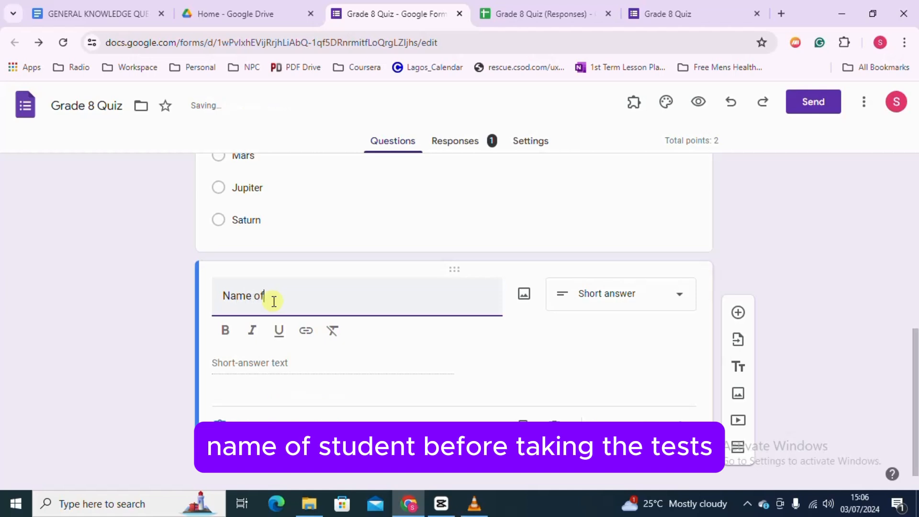
type(" Students")
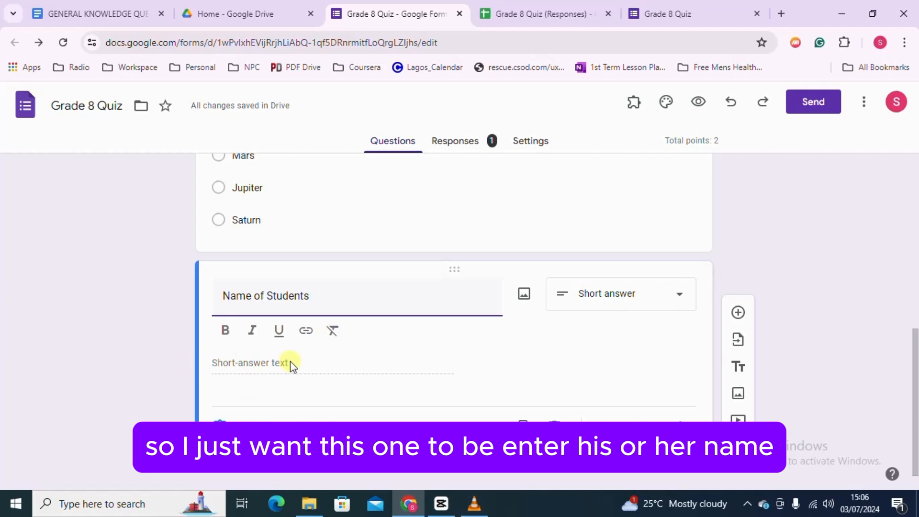
mouse_move(454, 271)
left_mouse_down()
mouse_move(445, 136)
mouse_move(447, 291)
mouse_move(455, 271)
left_mouse_up()
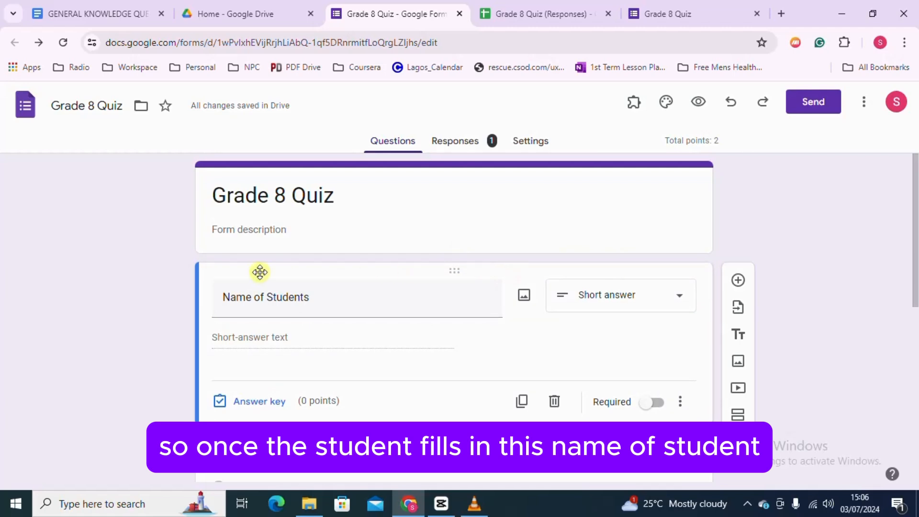
triple_click(263, 299)
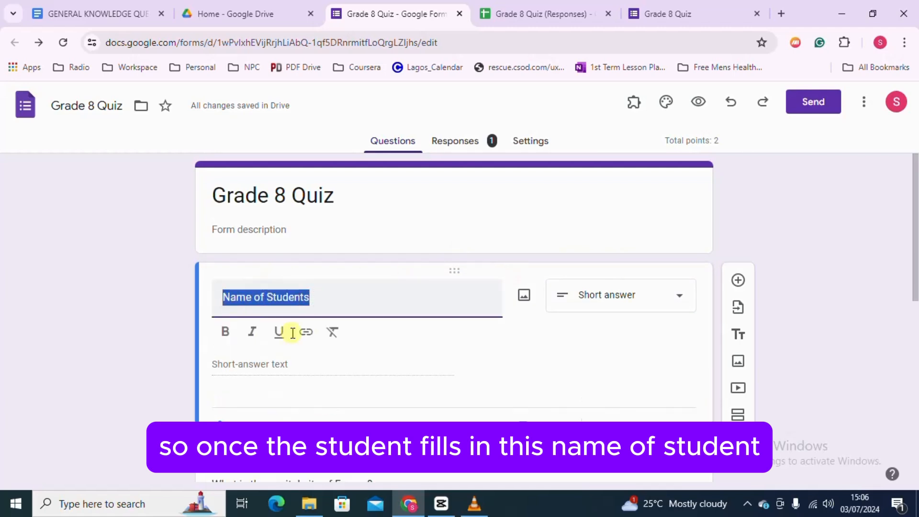
left_click(304, 365)
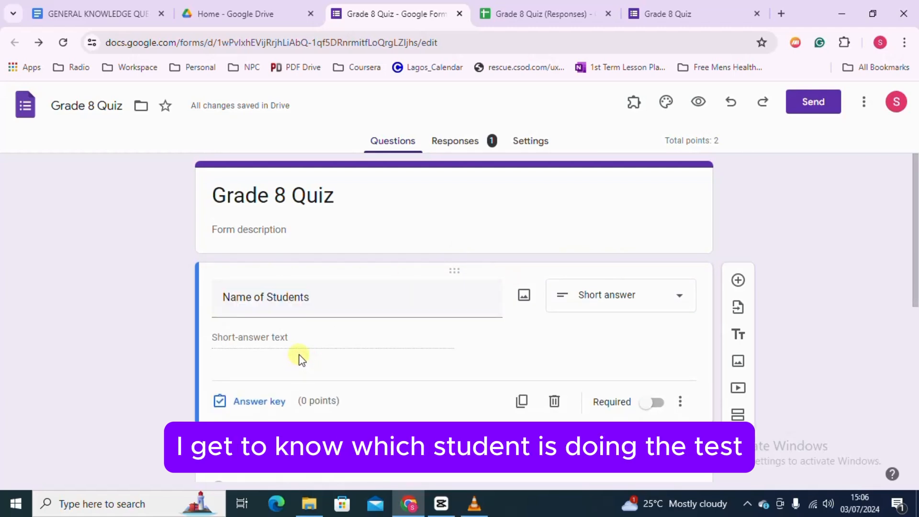
scroll(299, 355, "down", 1)
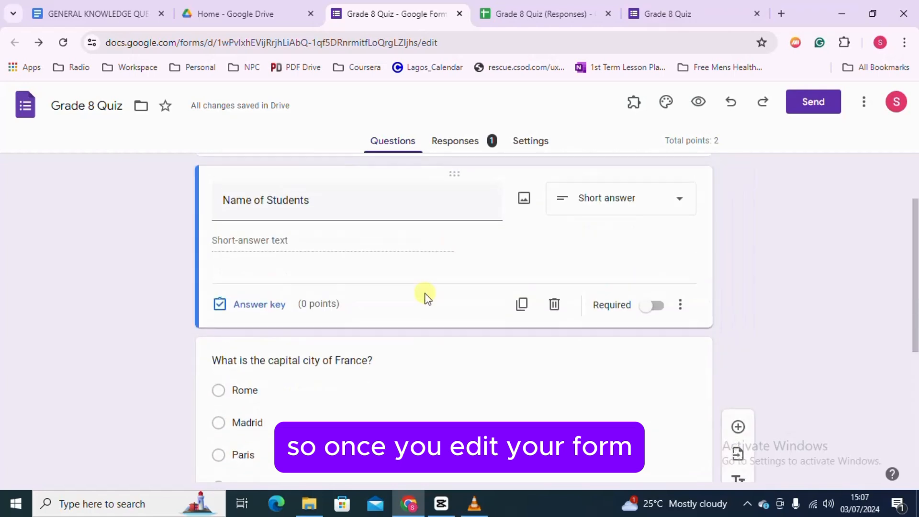
scroll(425, 294, "up", 2)
left_click(380, 181)
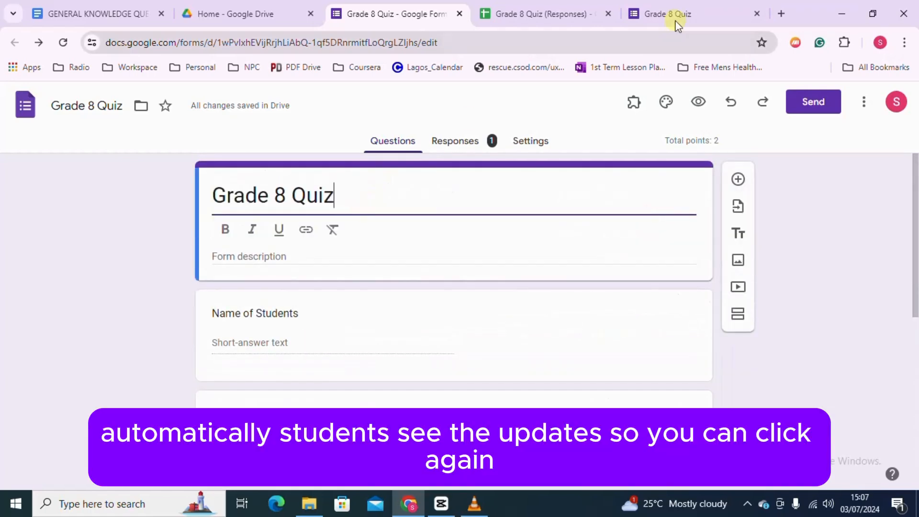
Submit another test response with a student's name, Paris for France, and Mars.
left_click(678, 15)
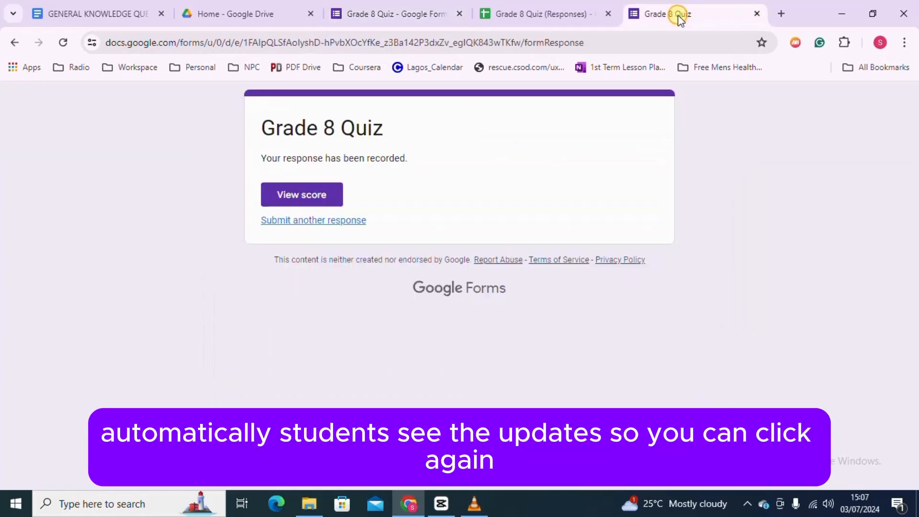
left_click(331, 221)
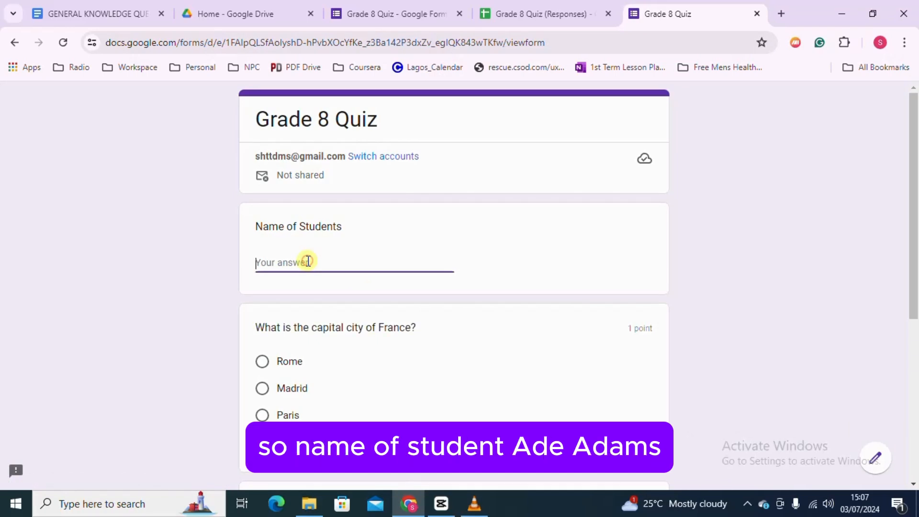
type("Ade Adams")
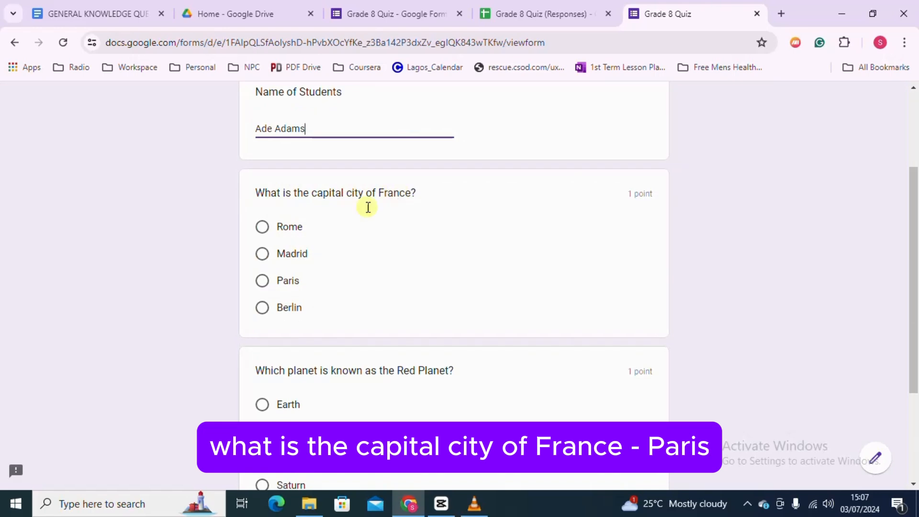
left_click(263, 283)
scroll(294, 261, "down", 3)
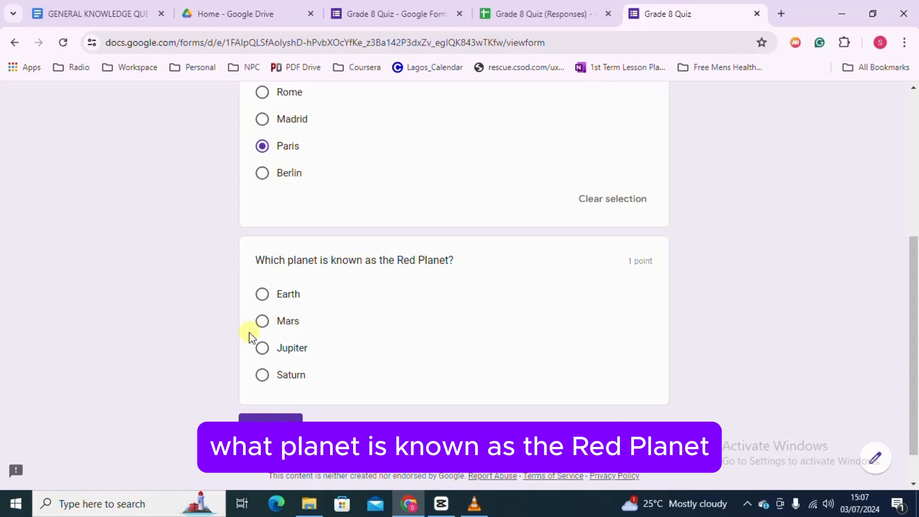
left_click(263, 321)
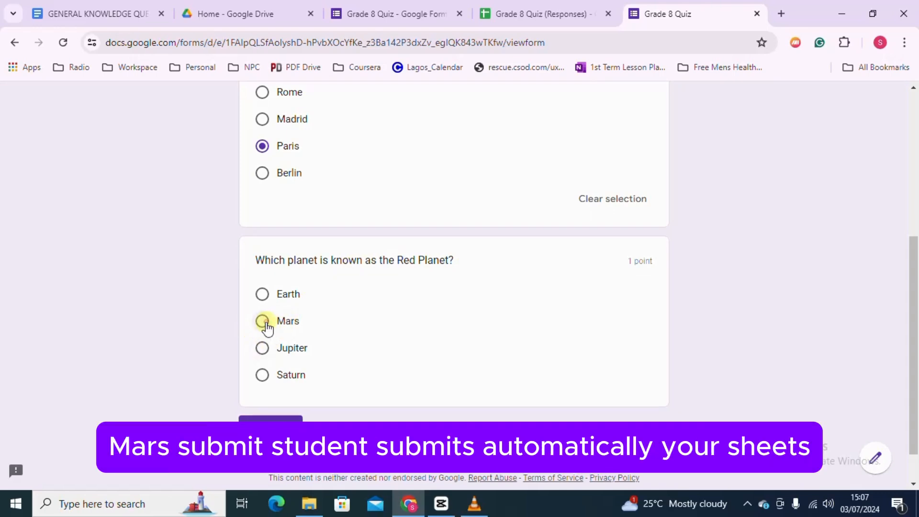
left_click(263, 449)
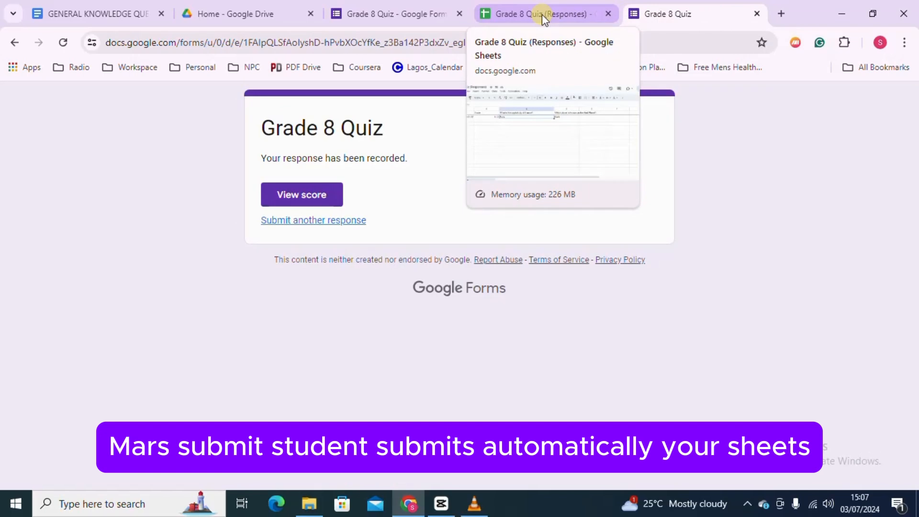
Check the new 2 / 2 row's student name and Mars answer, and open the sheet's sharing settings.
left_click(542, 14)
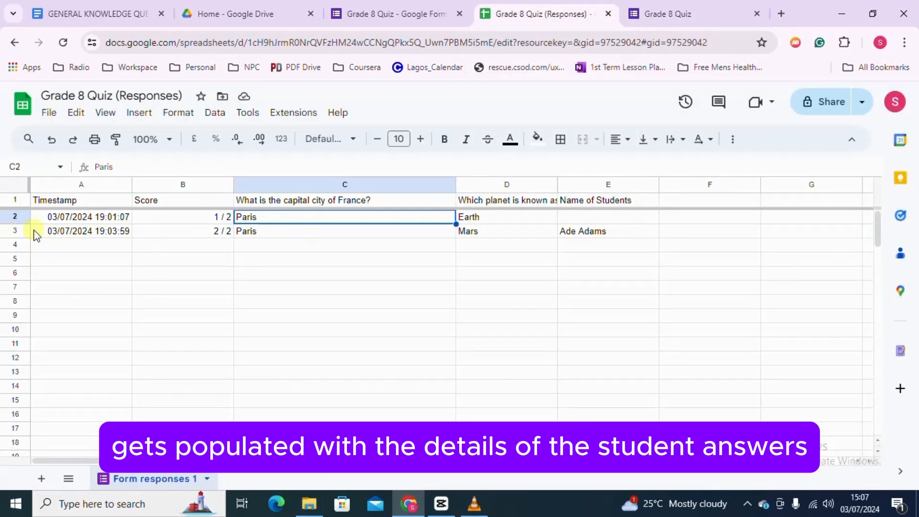
left_click(584, 231)
left_click(511, 230)
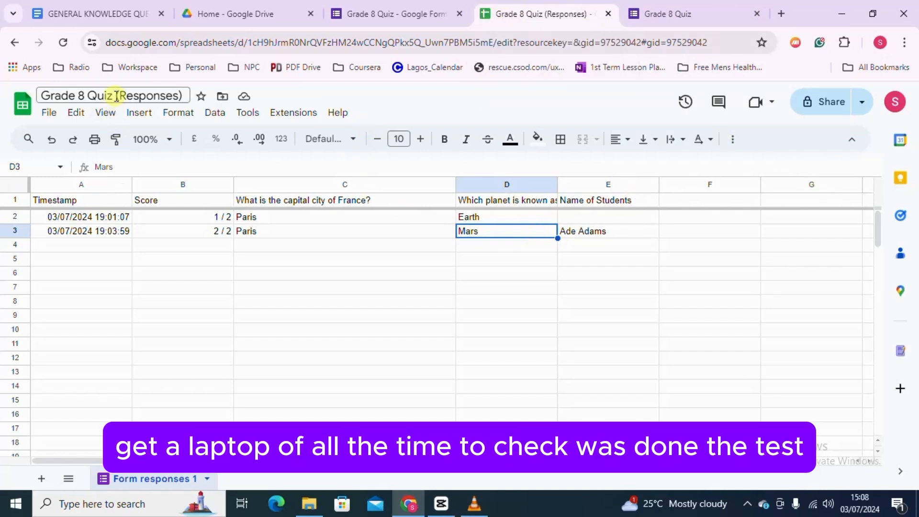
left_click(836, 107)
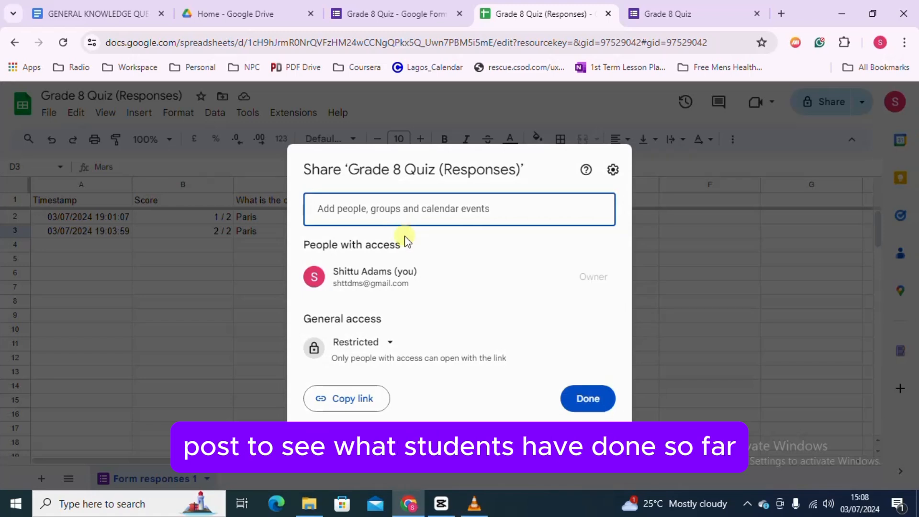
left_click(684, 17)
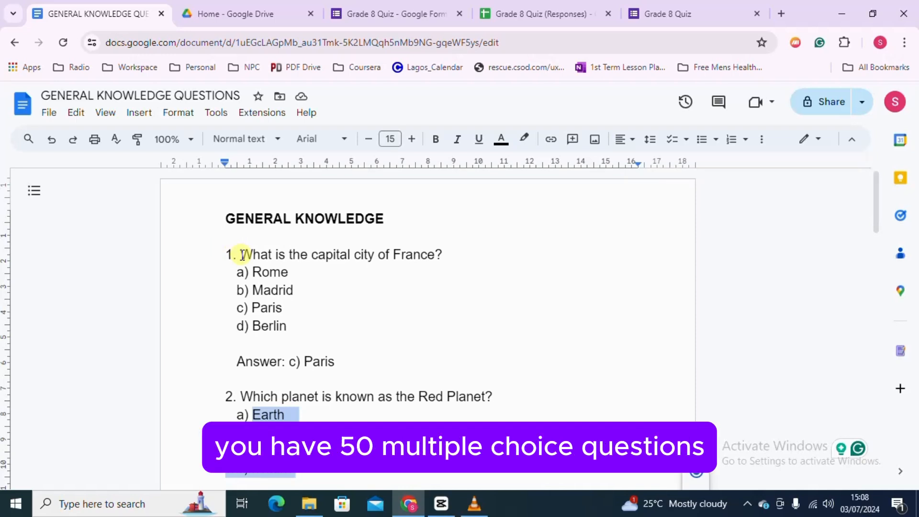
Select question 1's text, 'What is the capital city of France?', in the General Knowledge document.
scroll(242, 255, "down", 3)
scroll(242, 255, "up", 3)
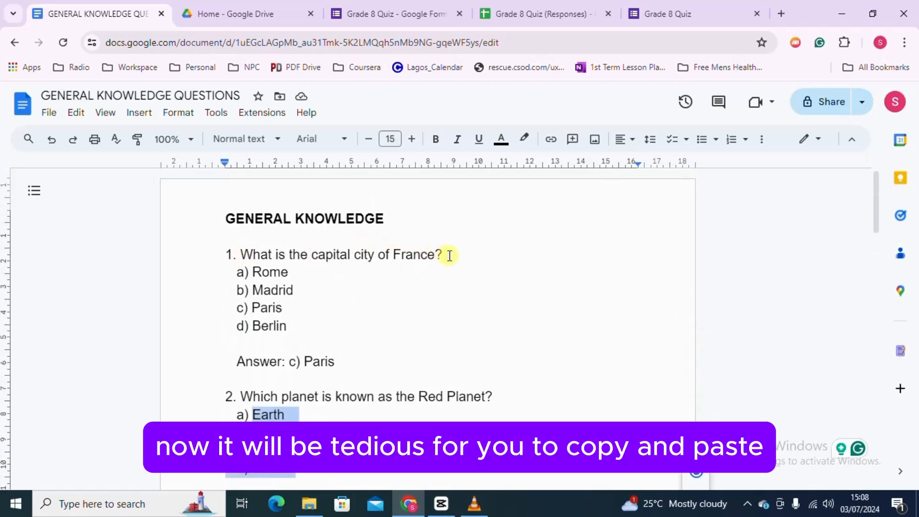
left_click_drag(450, 255, 240, 255)
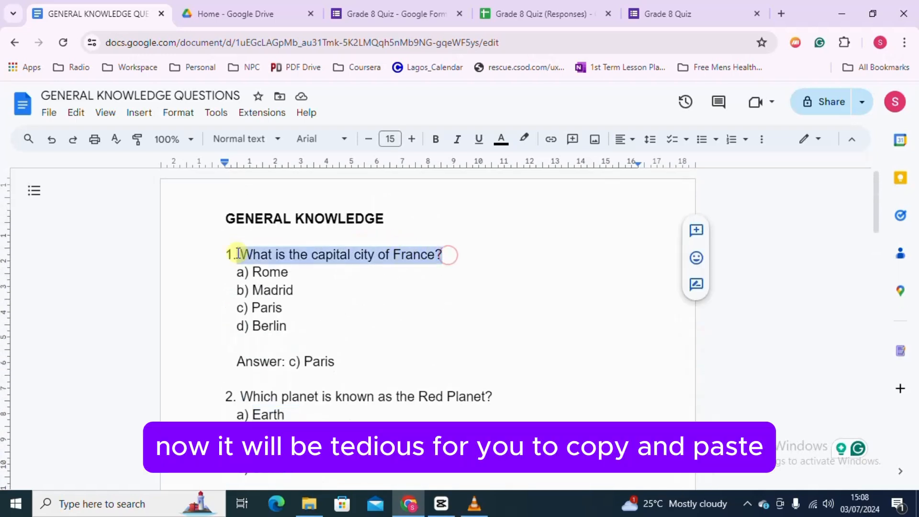
left_click(655, 17)
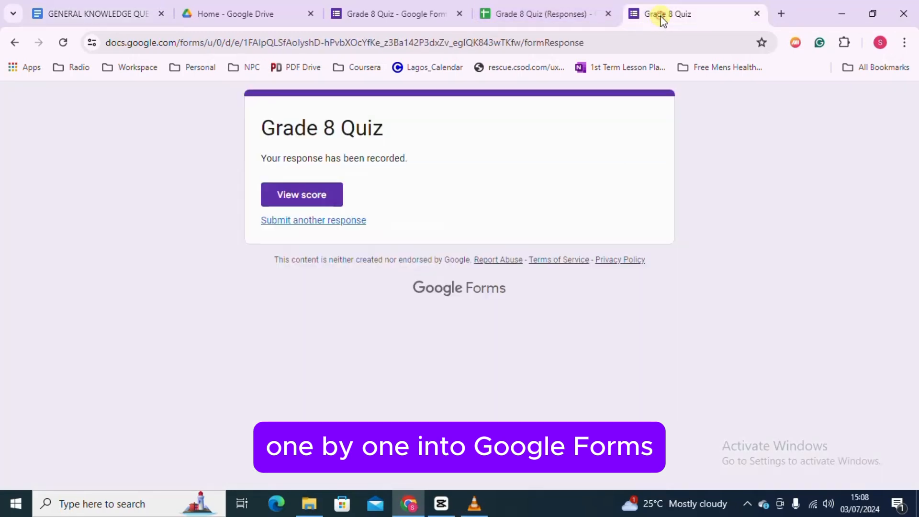
left_click(101, 15)
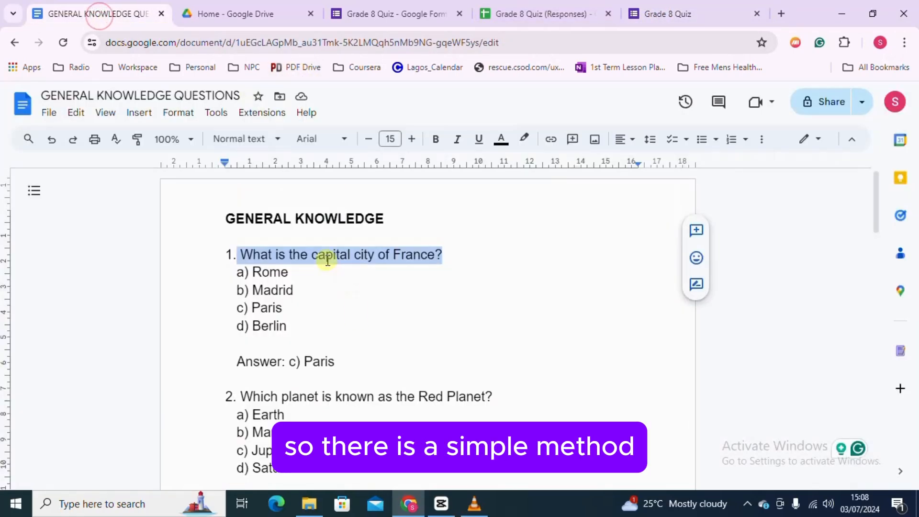